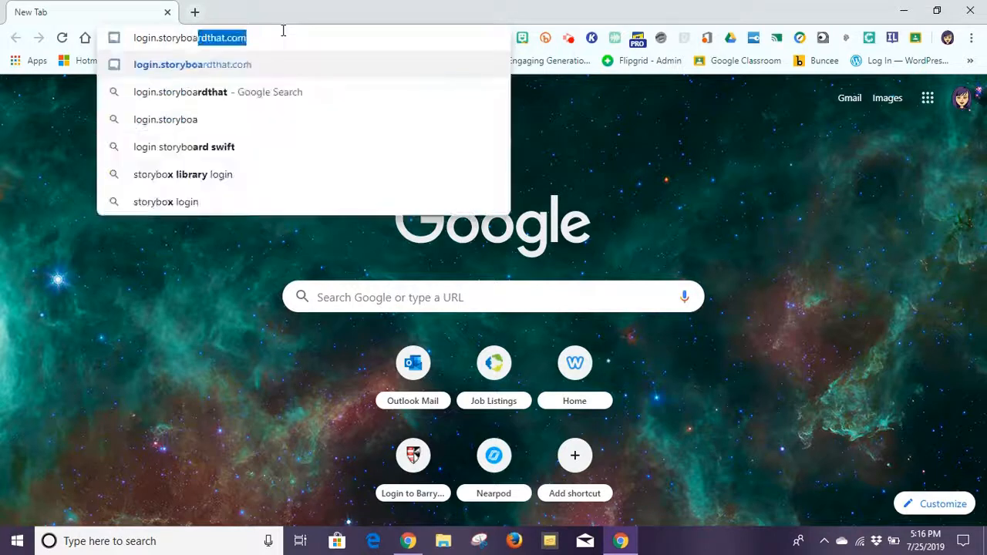
Load the Storyboard That login page at login.storyboardthat.com.
key("Return")
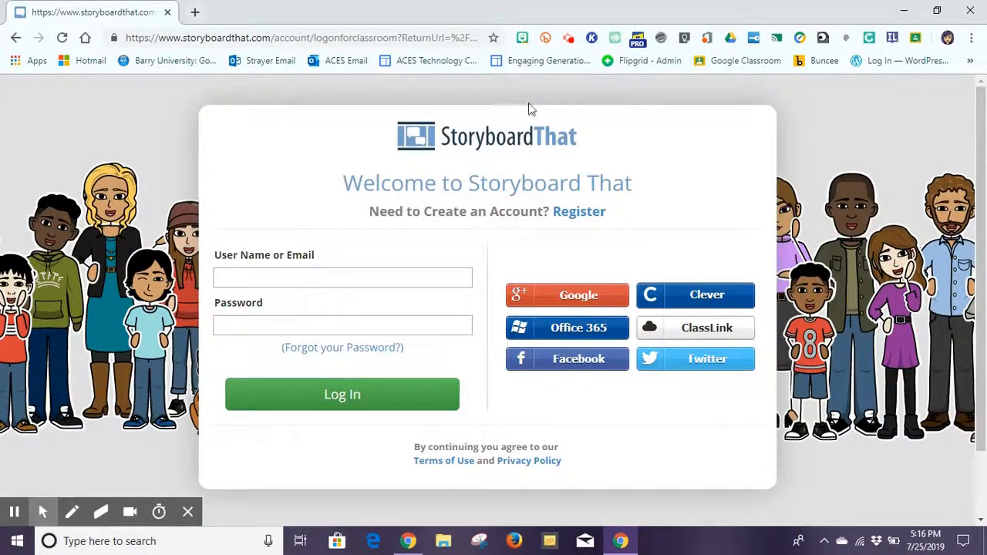
Sign in to Storyboard That with the second Google account.
left_click(573, 296)
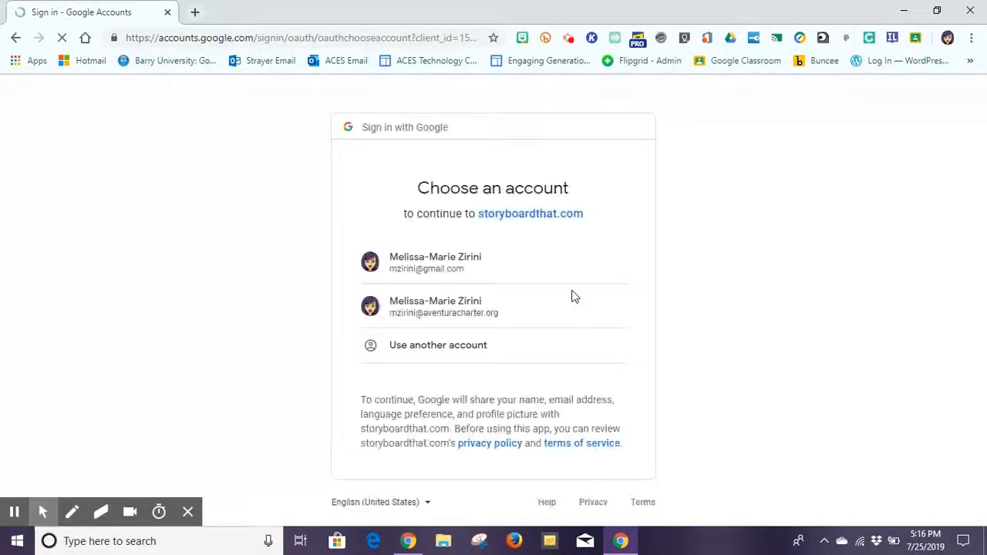
left_click(460, 306)
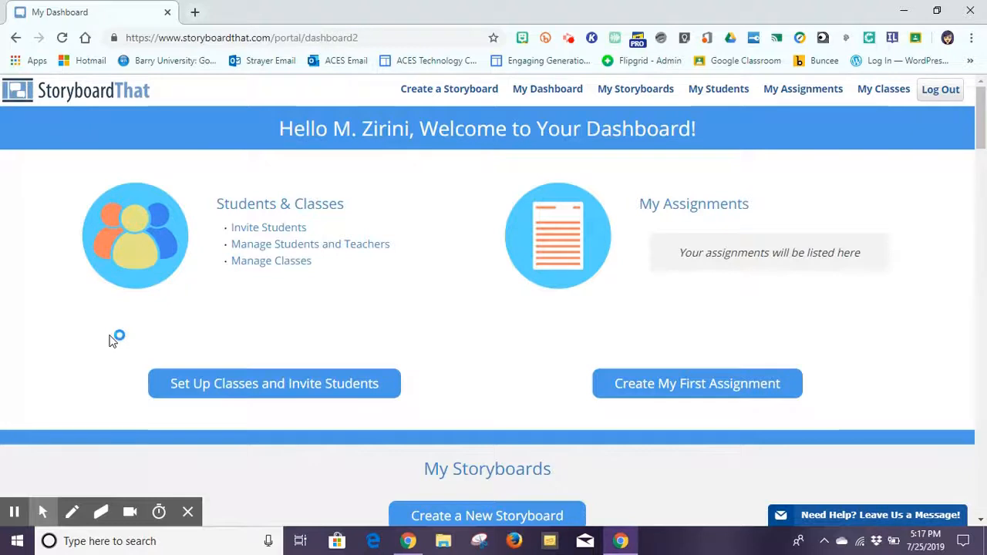
Start Set Up Classes and Invite Students and get to the Add Classes step.
left_click(235, 384)
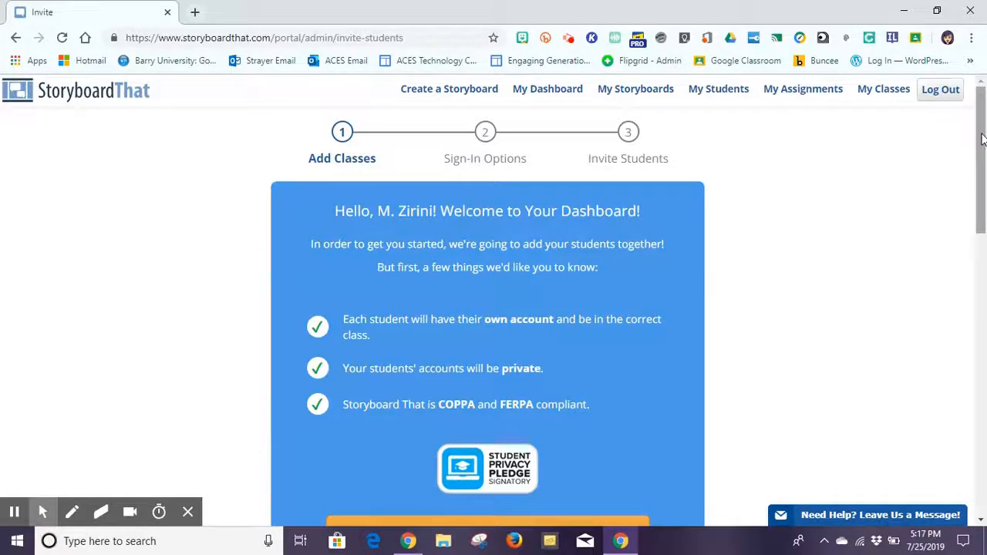
left_click_drag(981, 141, 970, 160)
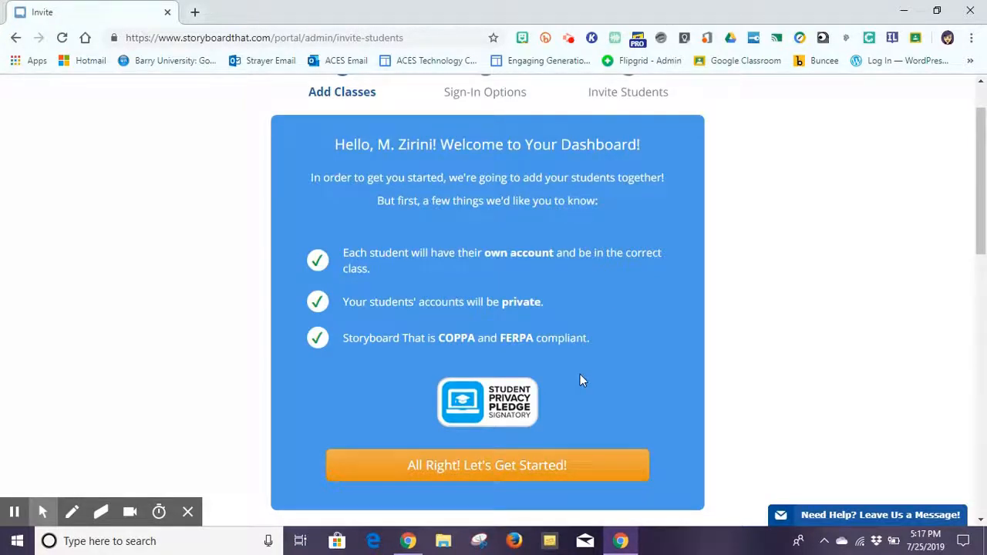
left_click(494, 466)
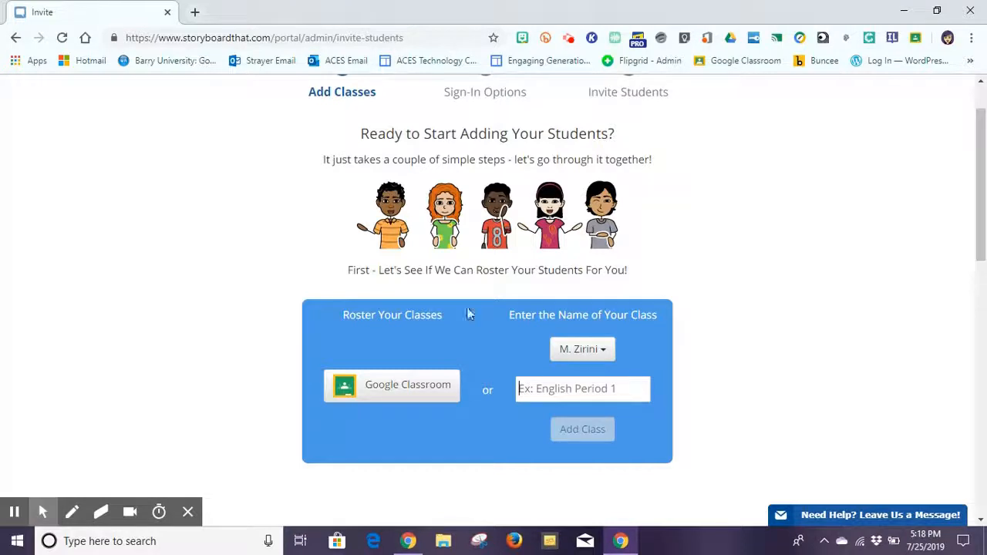
Connect Google Classroom using the second Google account and allow roster access.
left_click(391, 394)
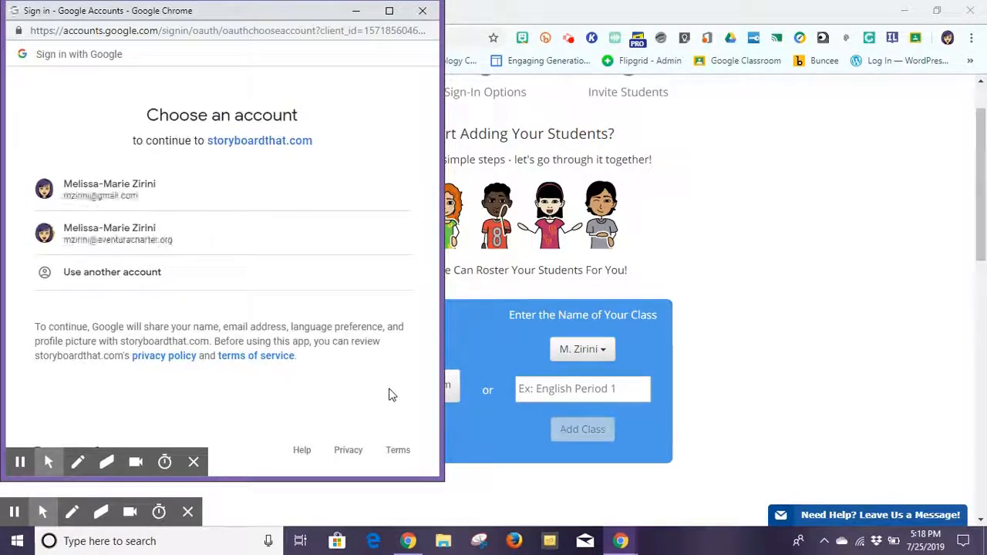
left_click(139, 243)
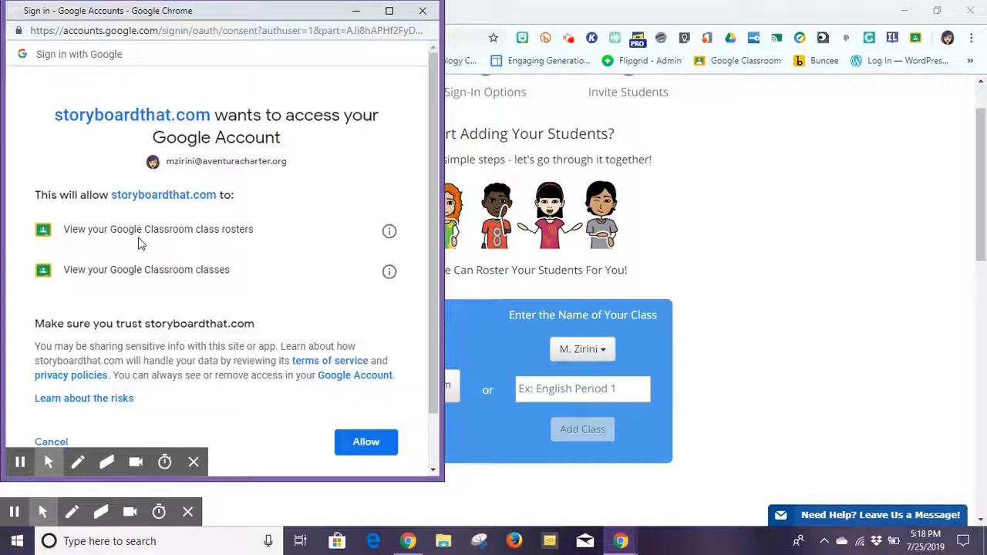
left_click(345, 443)
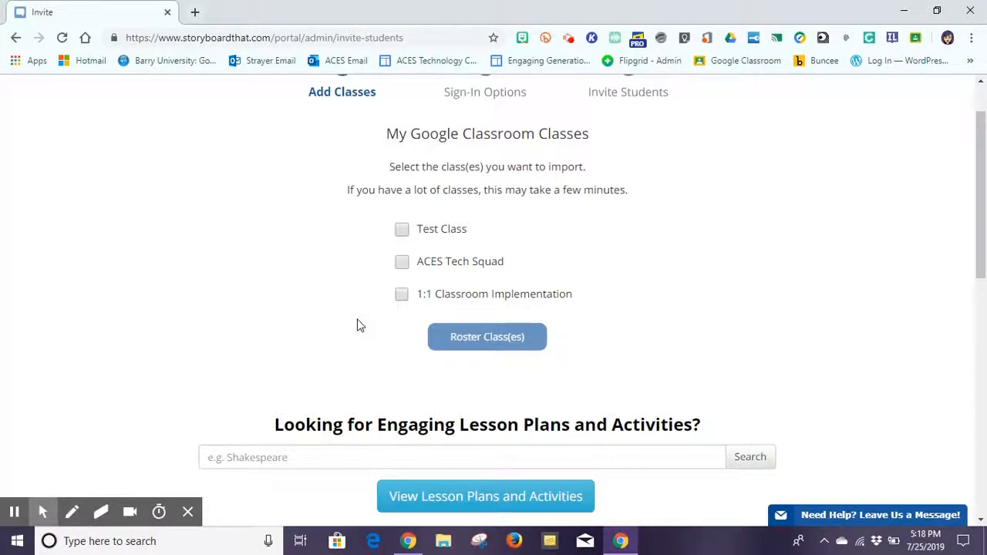
Roster Test Class from Google Classroom, importing 1 class and 0 students.
left_click(402, 231)
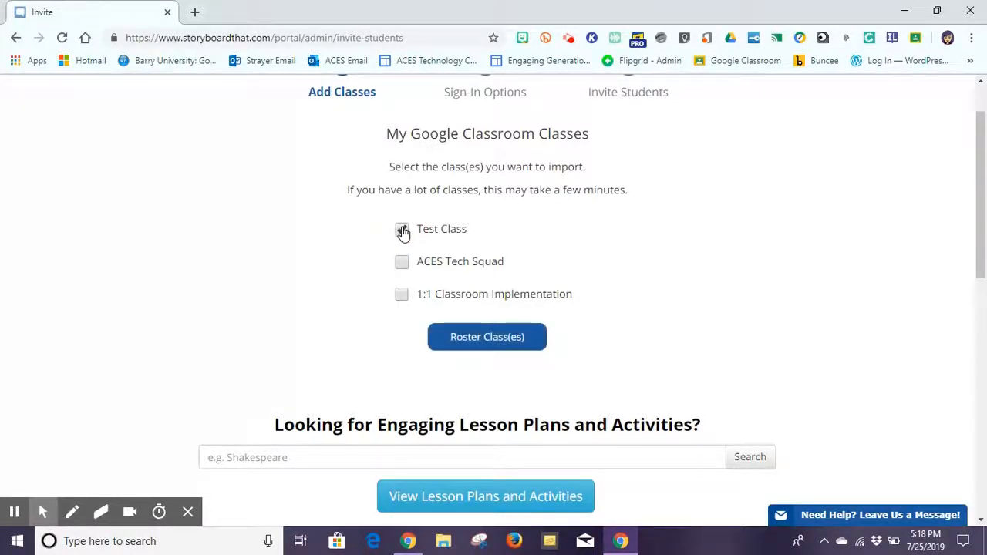
left_click(489, 338)
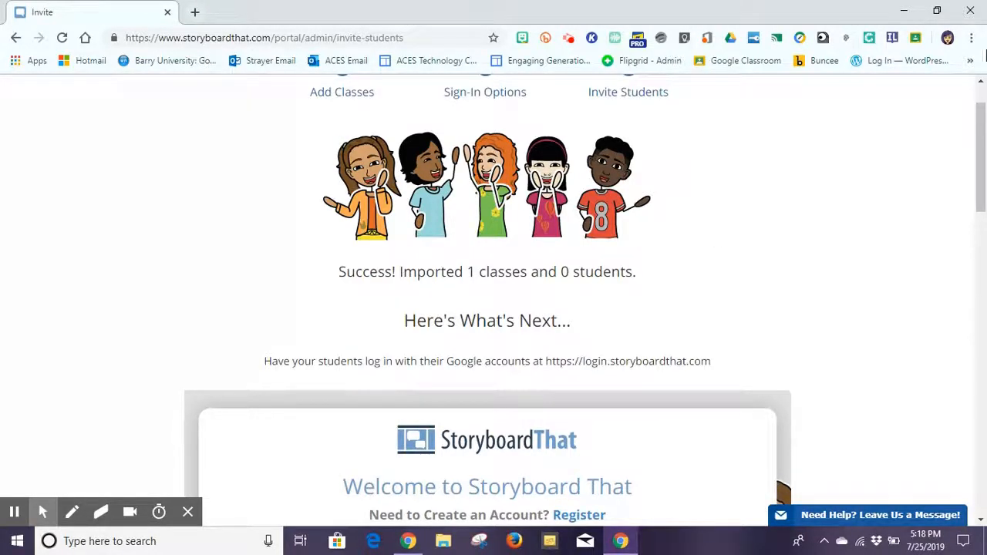
left_click_drag(981, 154, 983, 224)
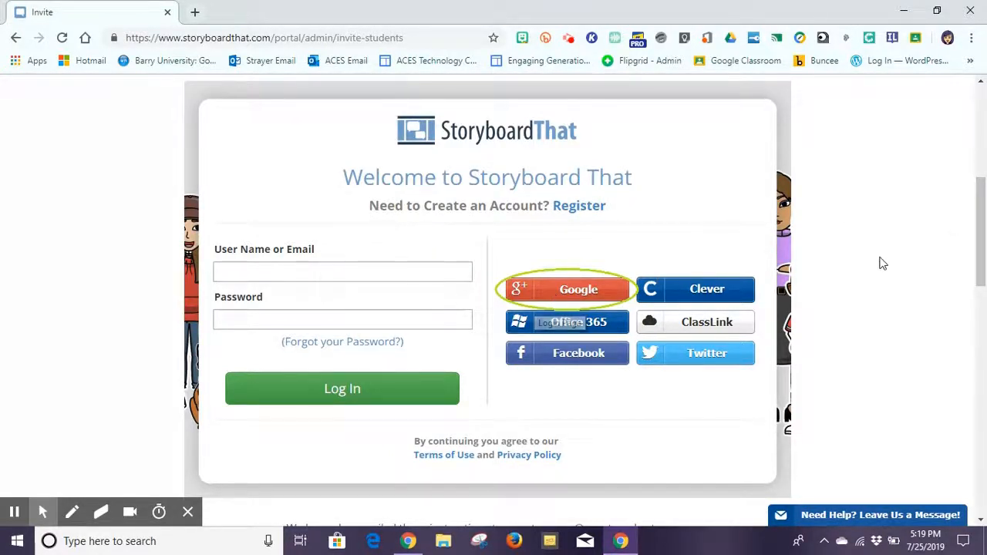
Go back to My Dashboard and begin creating the first assignment.
scroll(882, 263, "up", 5)
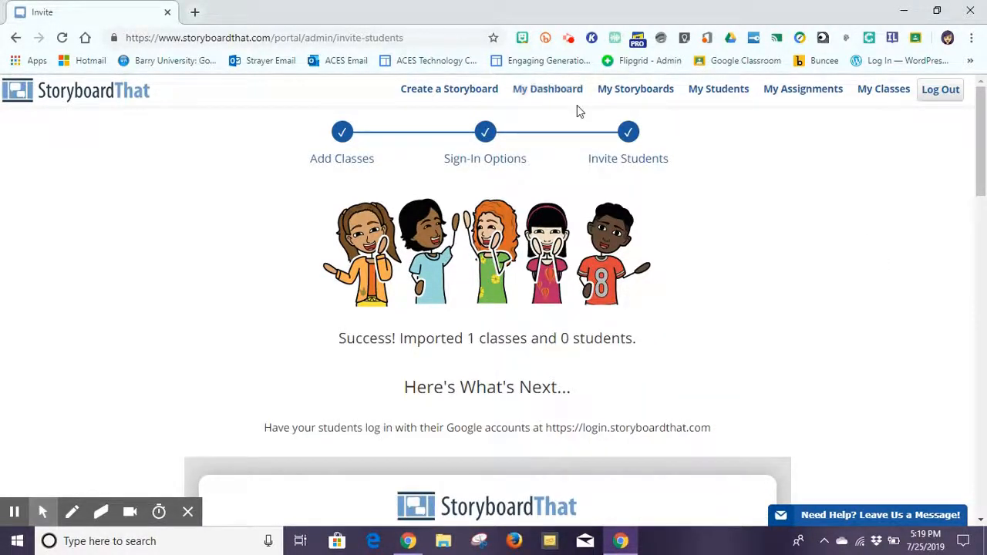
left_click(530, 92)
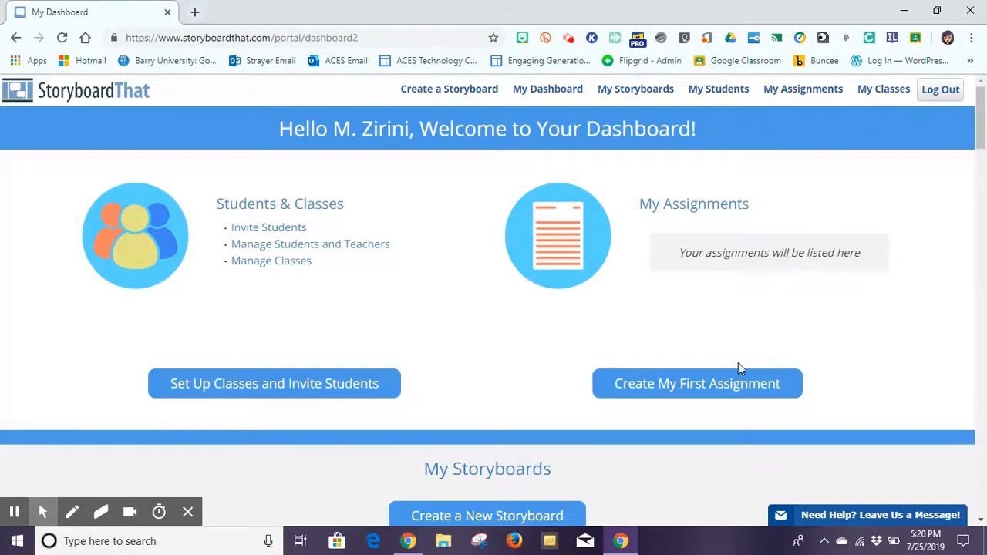
left_click(701, 387)
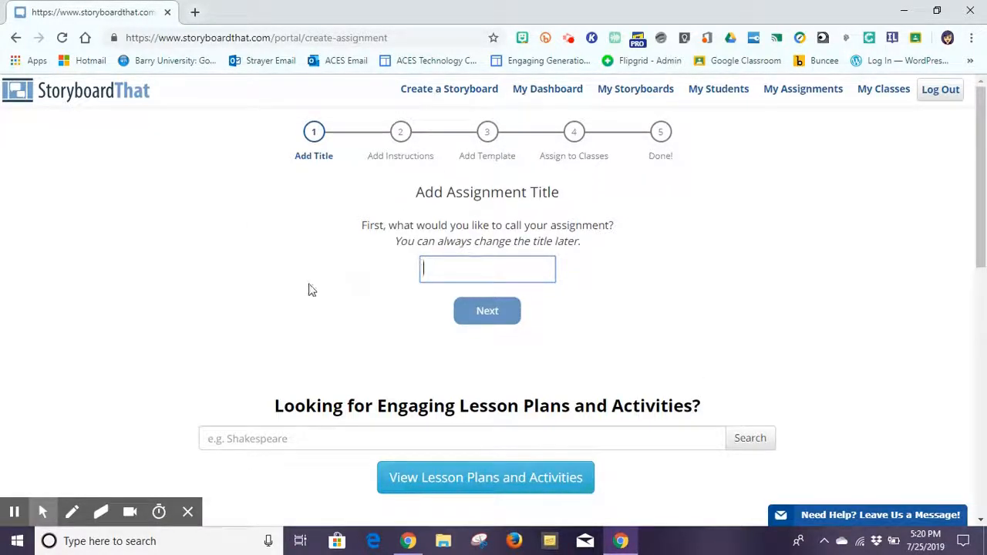
Title the assignment 'Test Assignment' and accept the default instructions.
type("Test ")
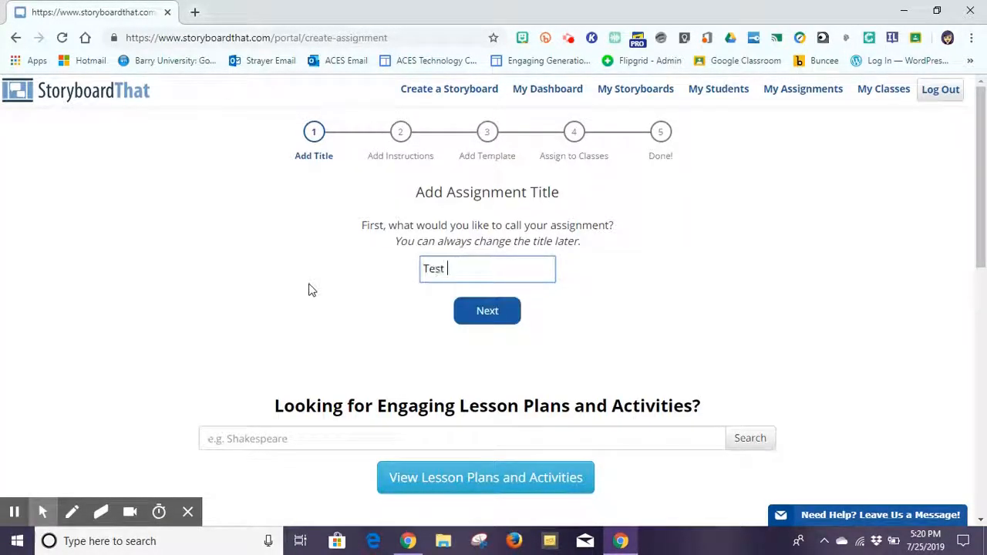
type("Assignment")
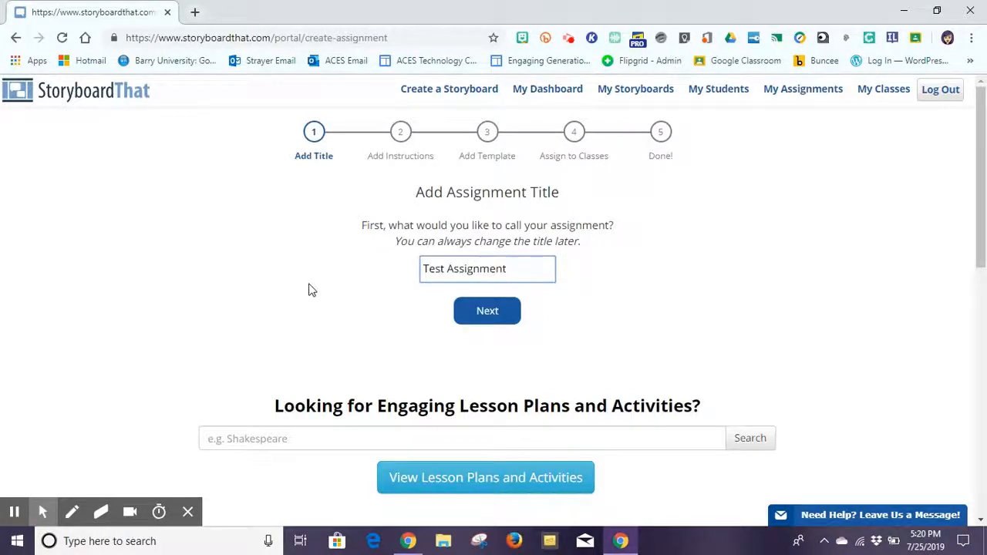
left_click(480, 316)
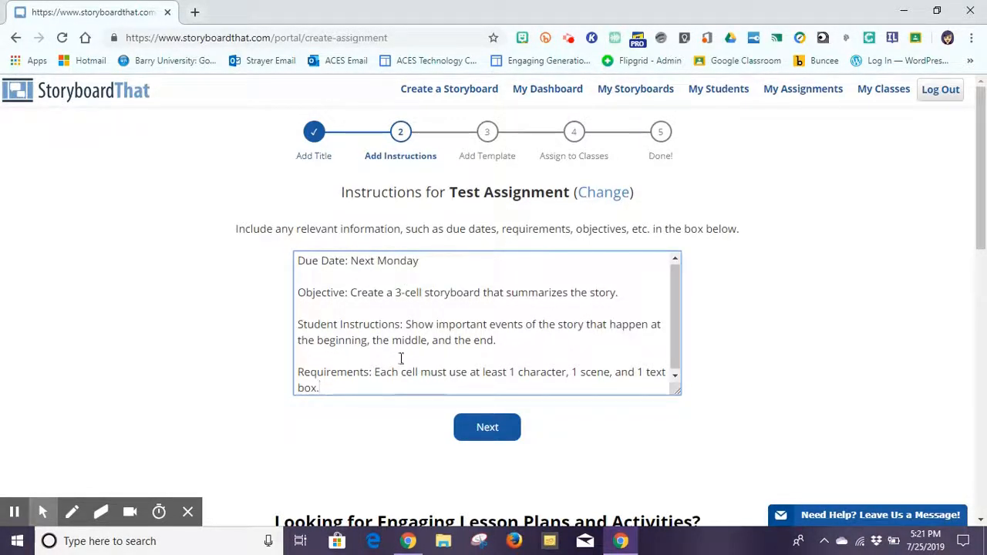
left_click(488, 428)
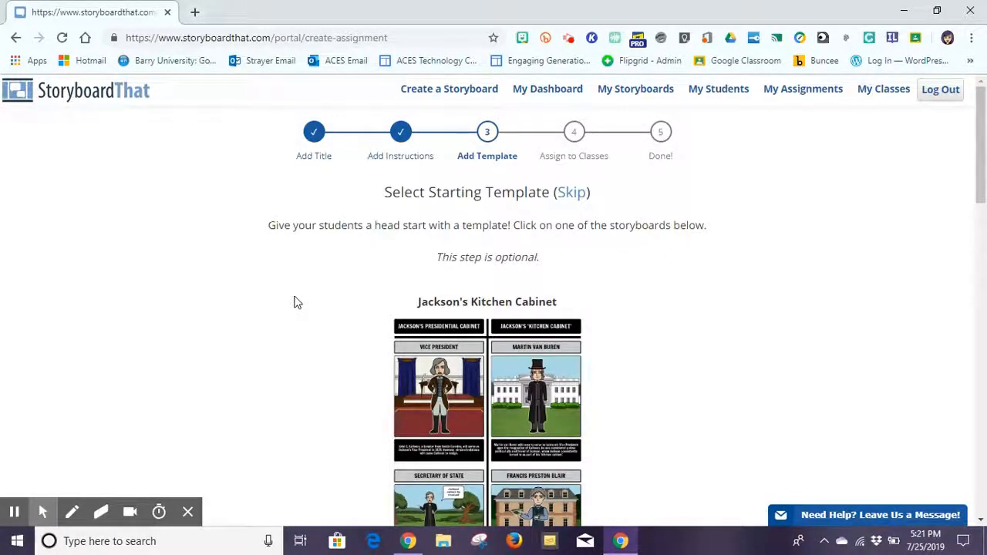
Skip choosing a starting template for Test Assignment.
left_click(573, 194)
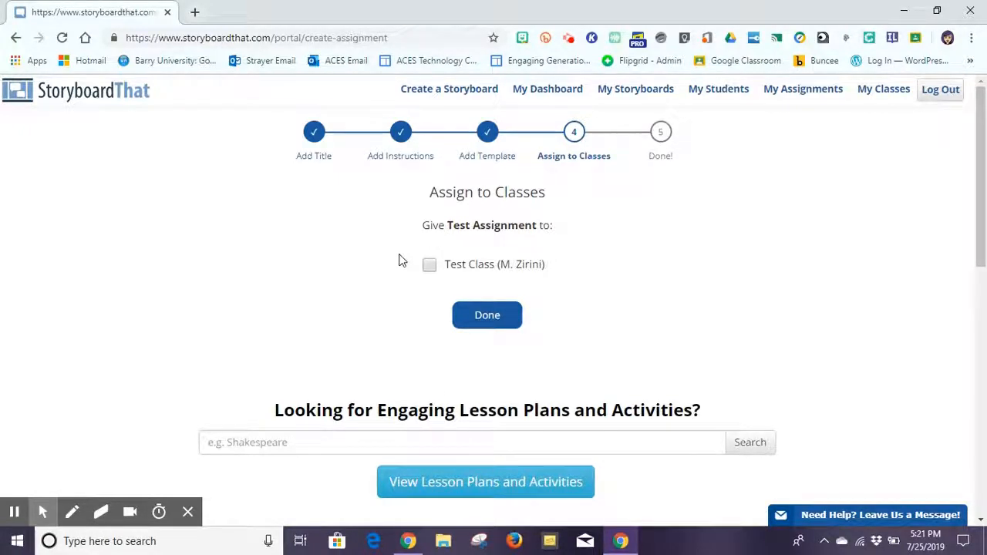
Assign Test Assignment to Test Class and complete the wizard.
left_click(430, 266)
left_click(478, 313)
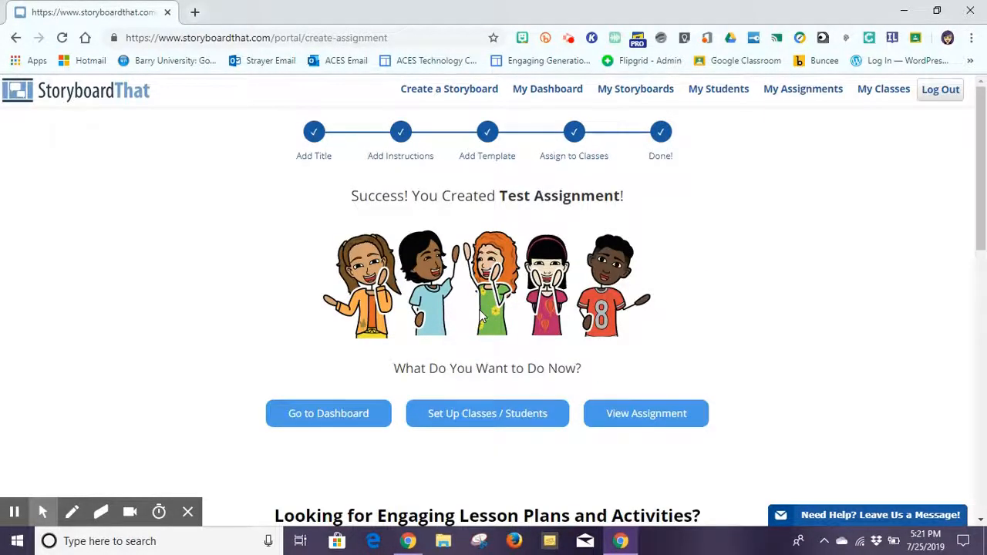
Return to the dashboard and create a new blank three-cell storyboard.
left_click(330, 414)
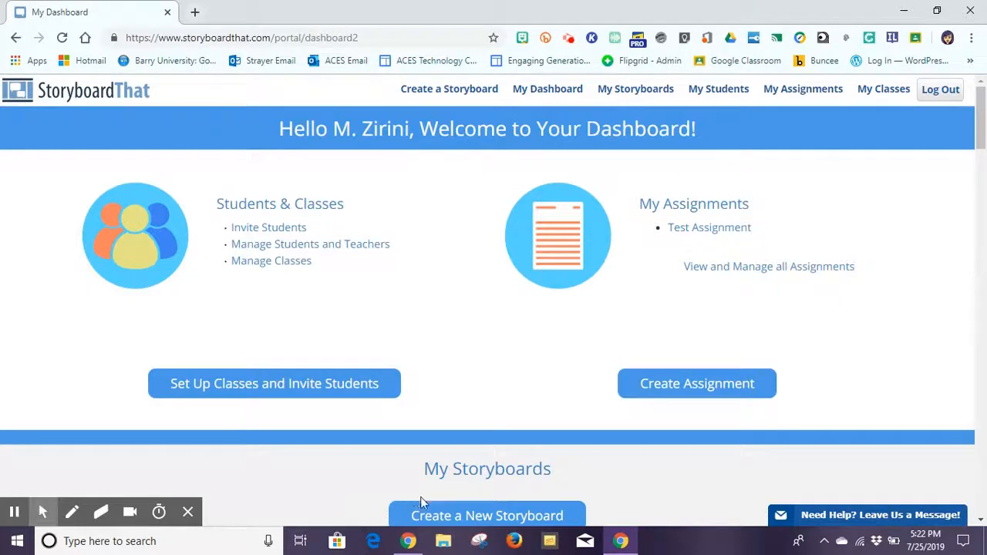
left_click(458, 512)
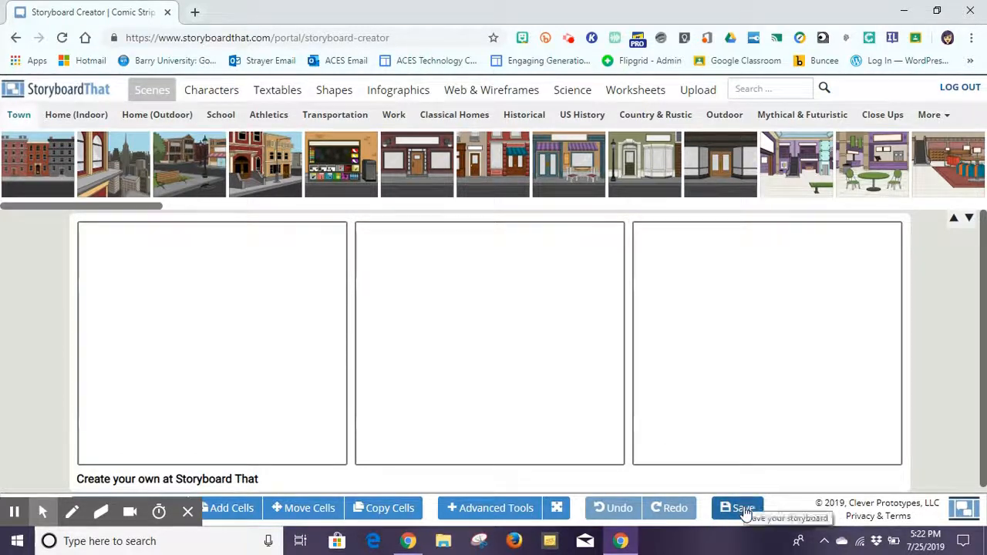
left_click(188, 515)
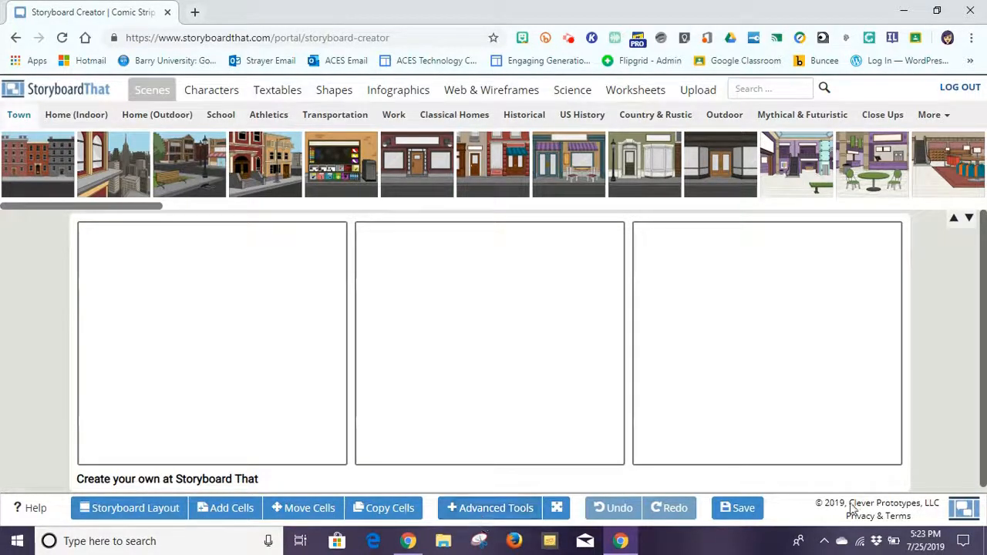
left_click(146, 510)
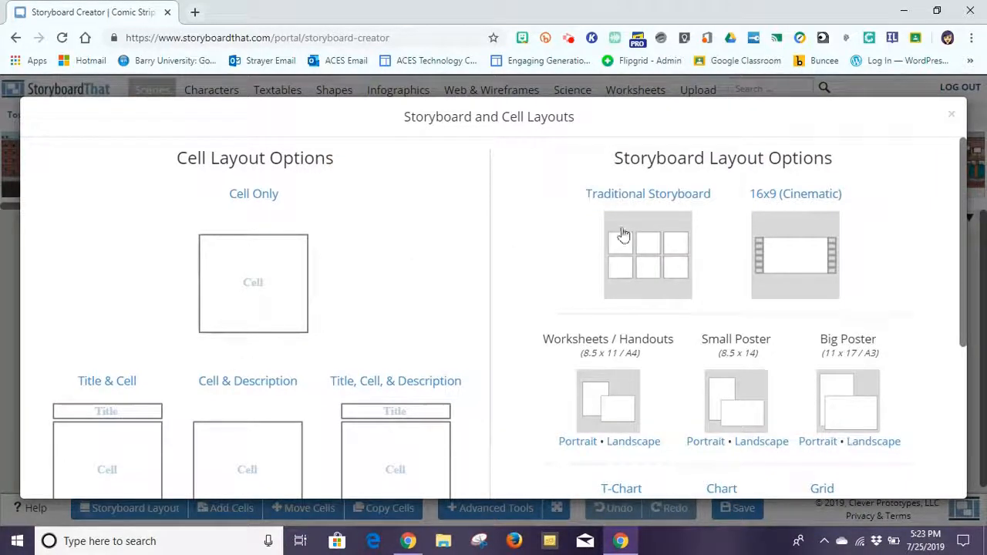
left_click(966, 174)
left_click_drag(964, 176, 967, 264)
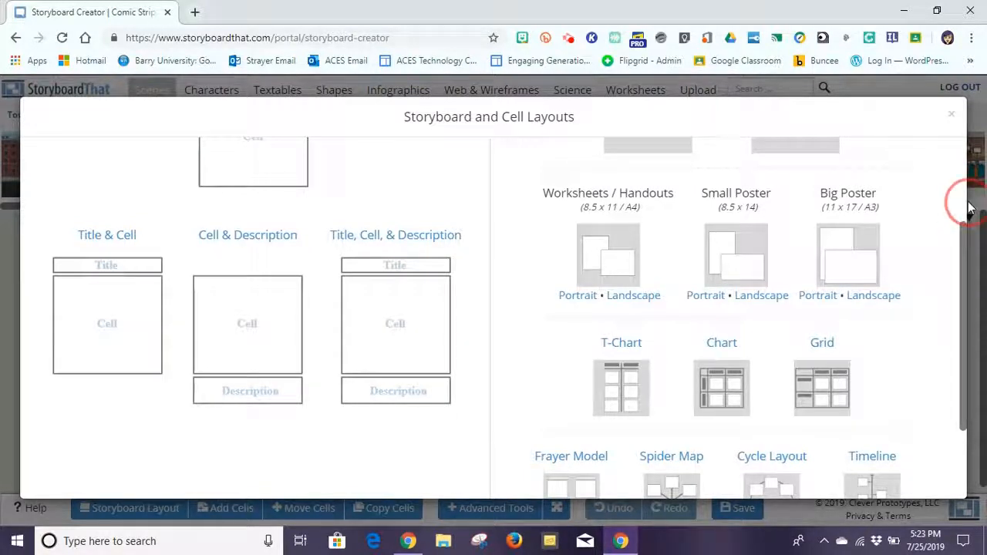
scroll(956, 243, "up", 2)
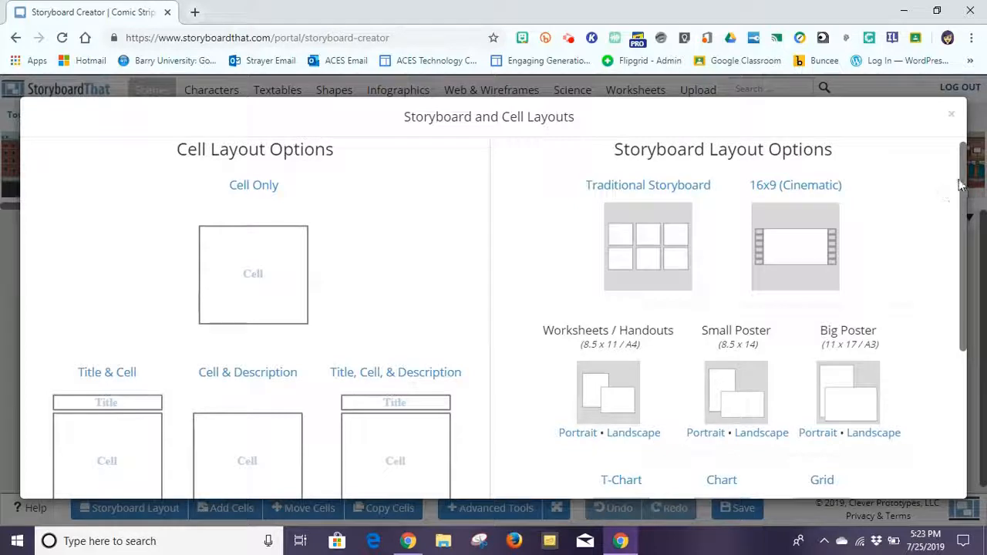
left_click_drag(961, 186, 956, 343)
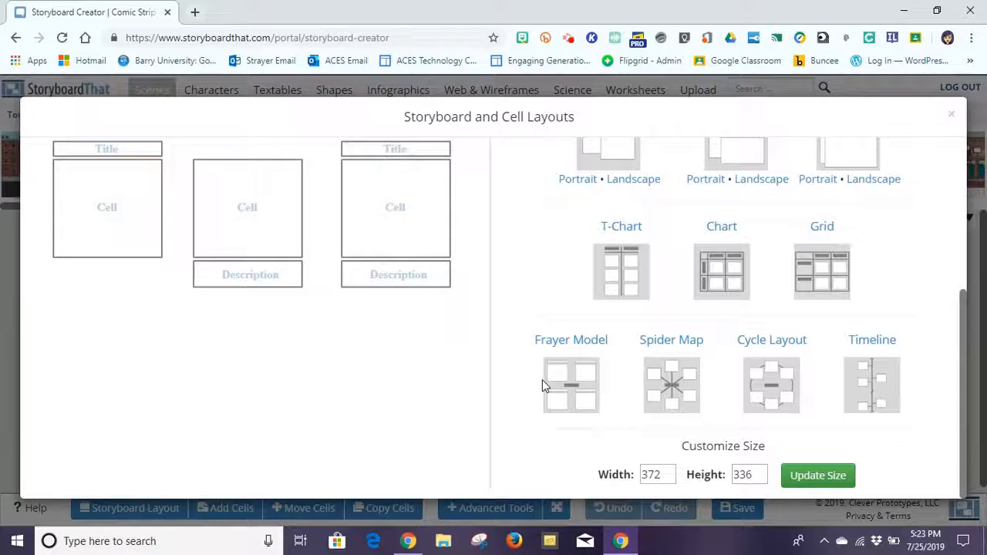
Apply the Title & Cell layout, test editing the first and right cell titles, then open Add Cells.
left_click(409, 211)
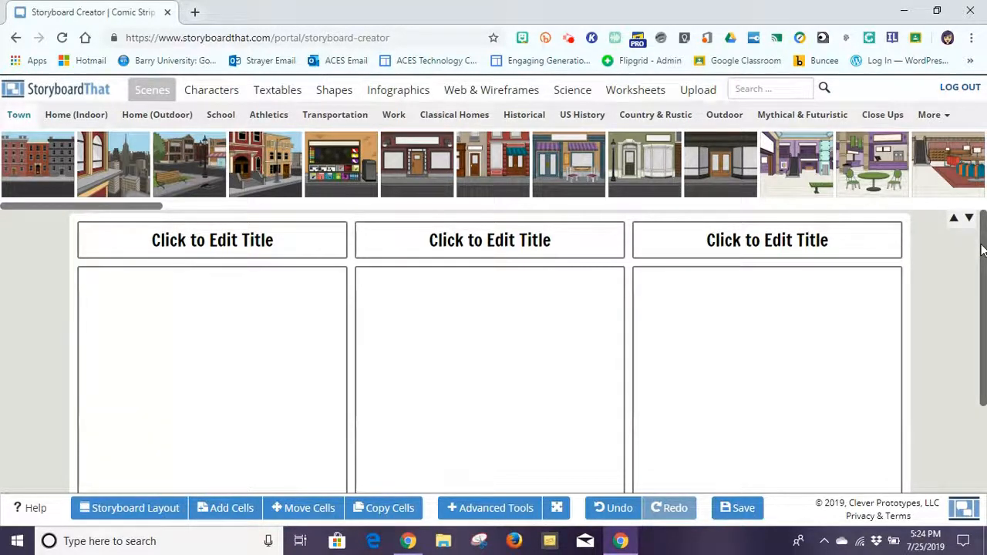
left_click(291, 237)
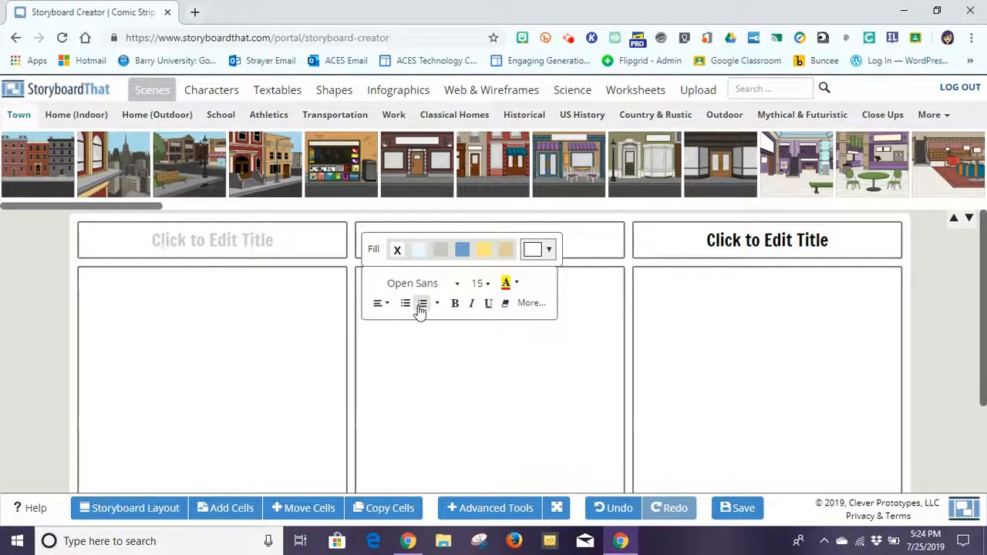
left_click(680, 238)
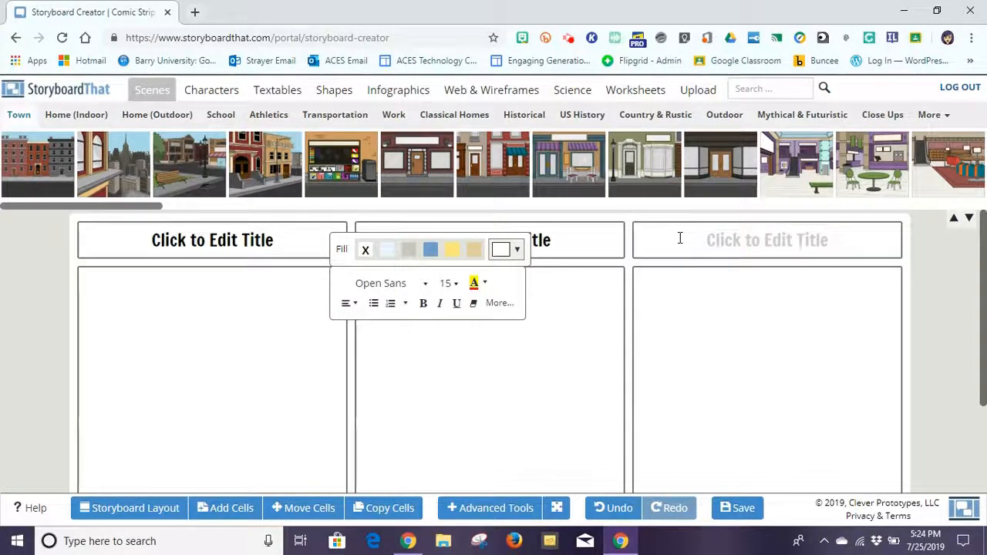
left_click(432, 352)
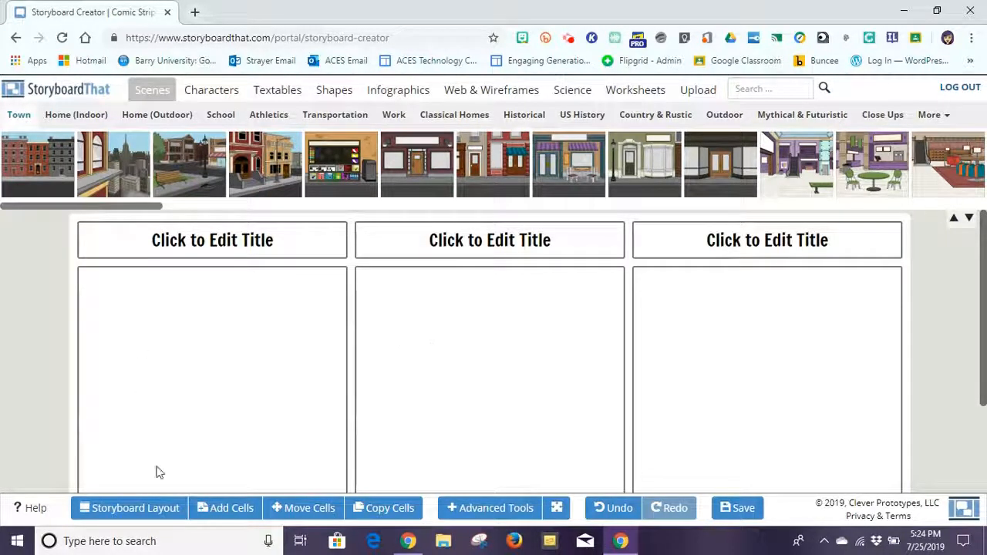
left_click(231, 512)
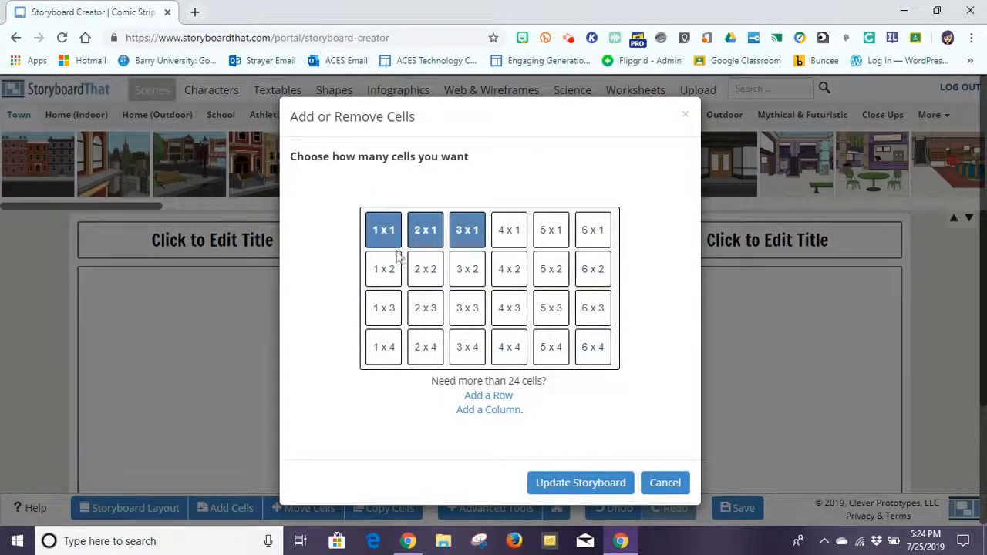
Try a 3 x 2 grid, revert to 3 x 1, and update the storyboard.
left_click(467, 279)
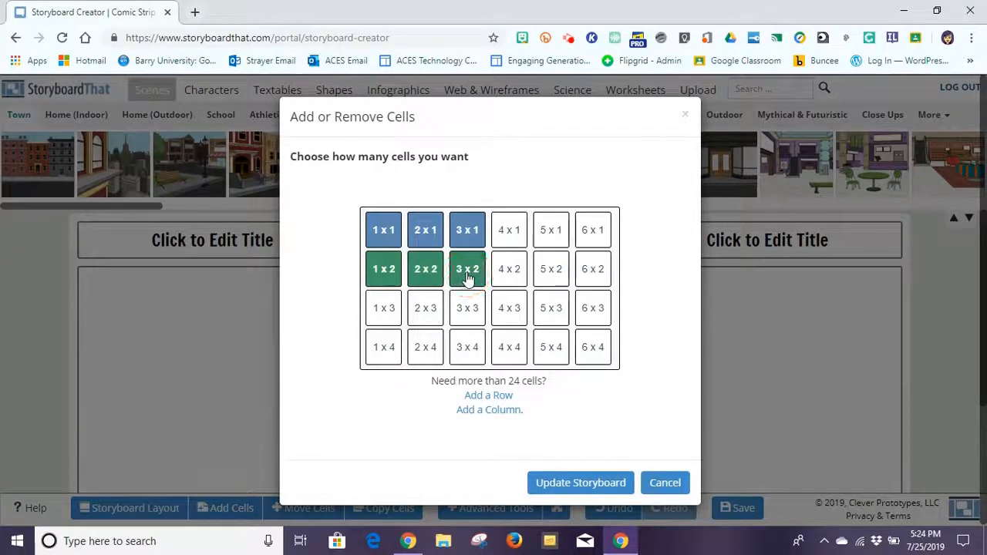
left_click(468, 230)
left_click(588, 480)
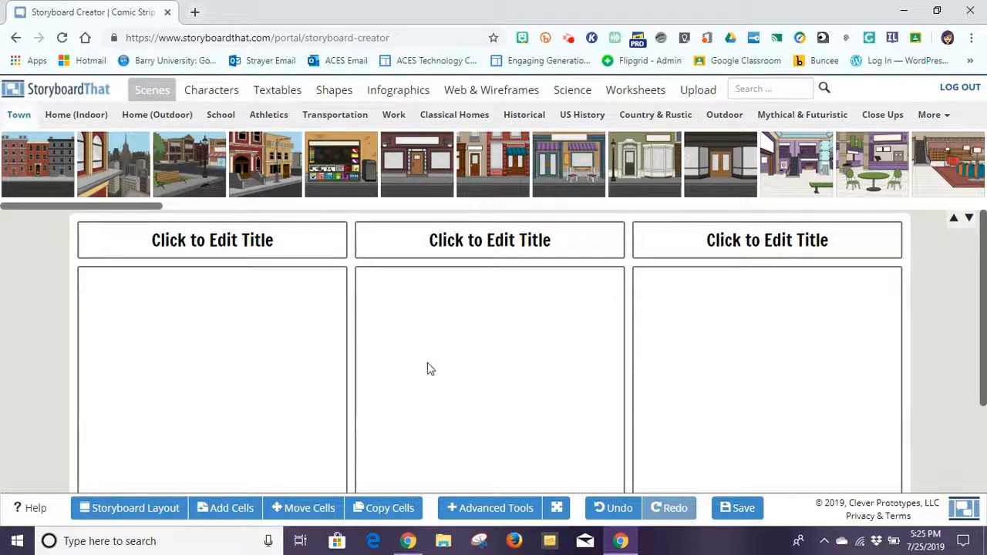
left_click(452, 507)
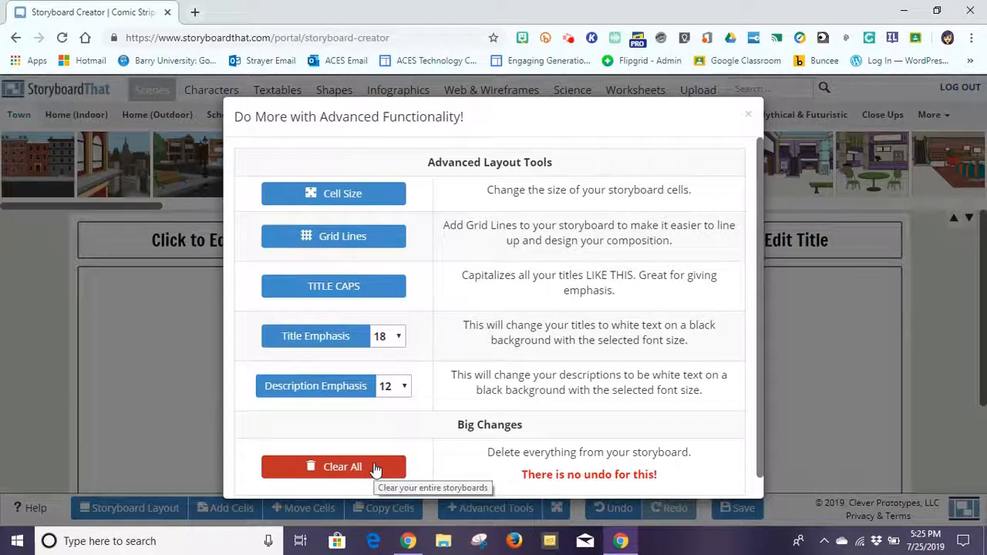
left_click(747, 119)
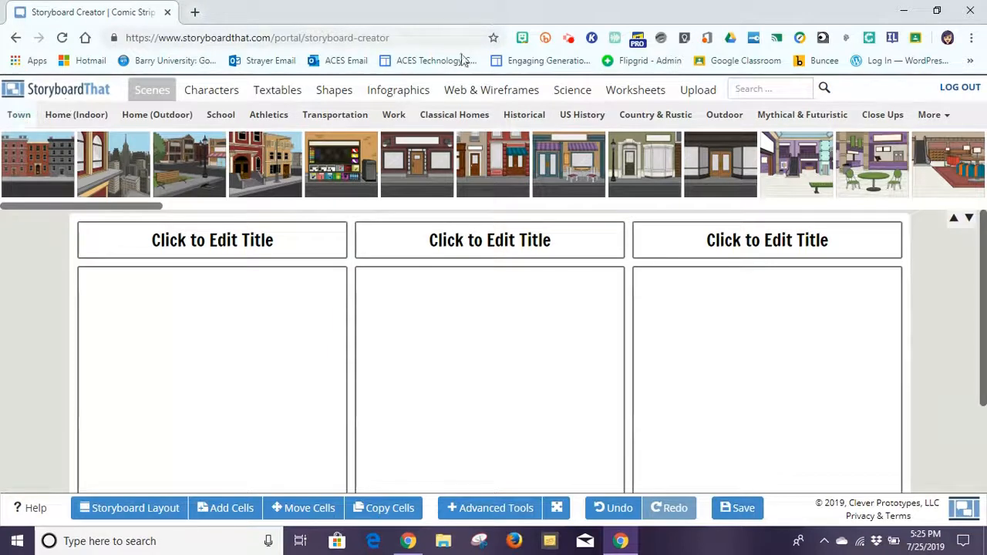
left_click_drag(10, 188, 126, 145)
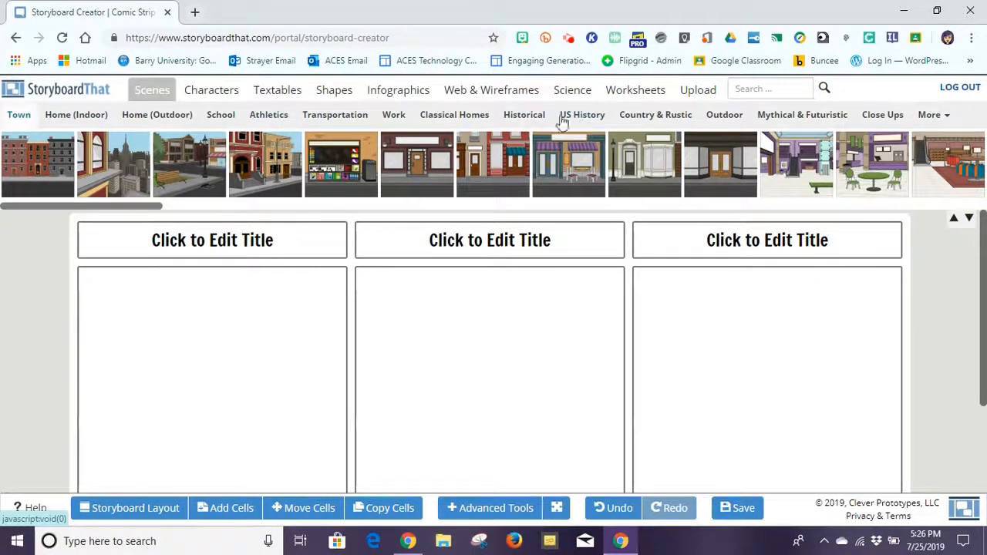
Browse the Town scene backgrounds, then switch to the Historical scenes.
left_click(19, 124)
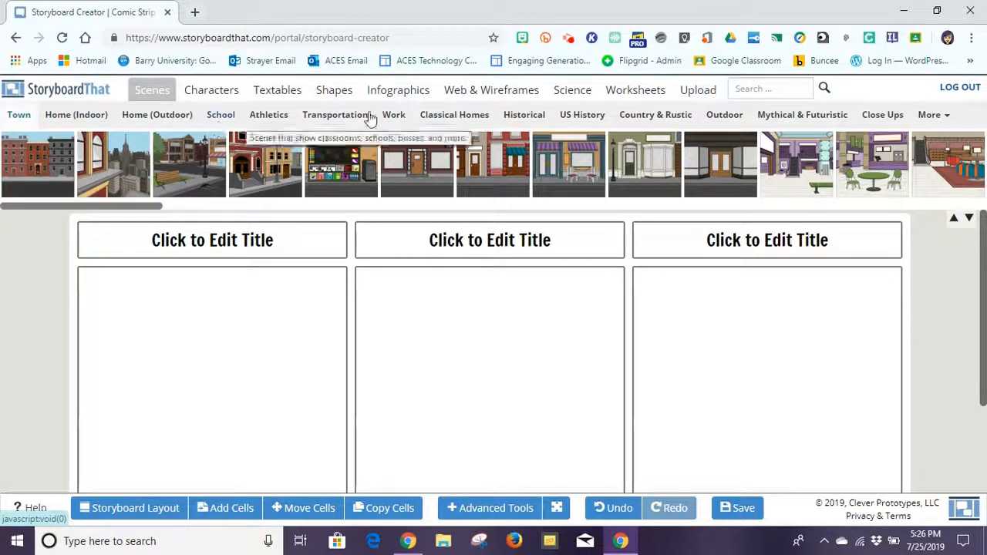
left_click(528, 116)
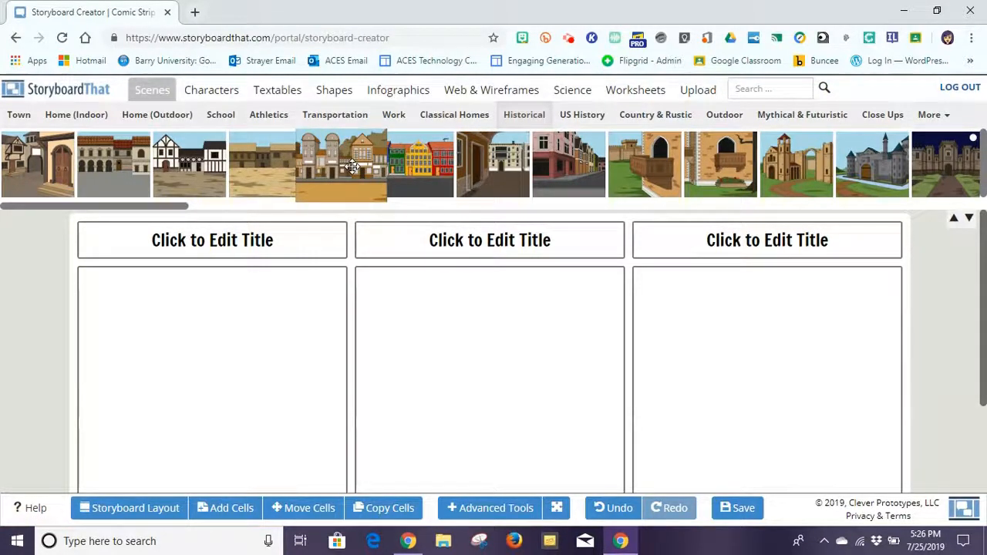
Place the medieval village scene in the first cell and set its sky to black.
left_click_drag(351, 166, 153, 419)
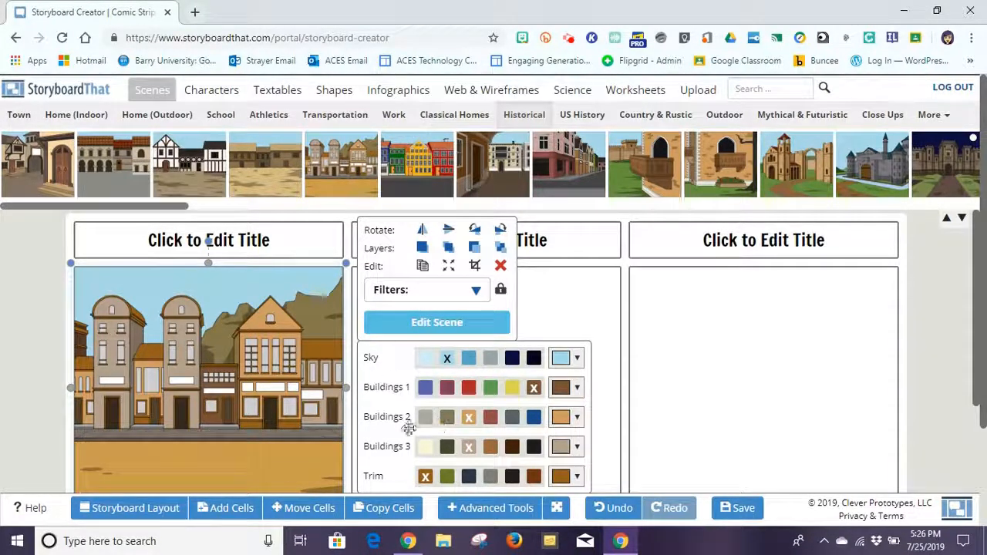
left_click(468, 358)
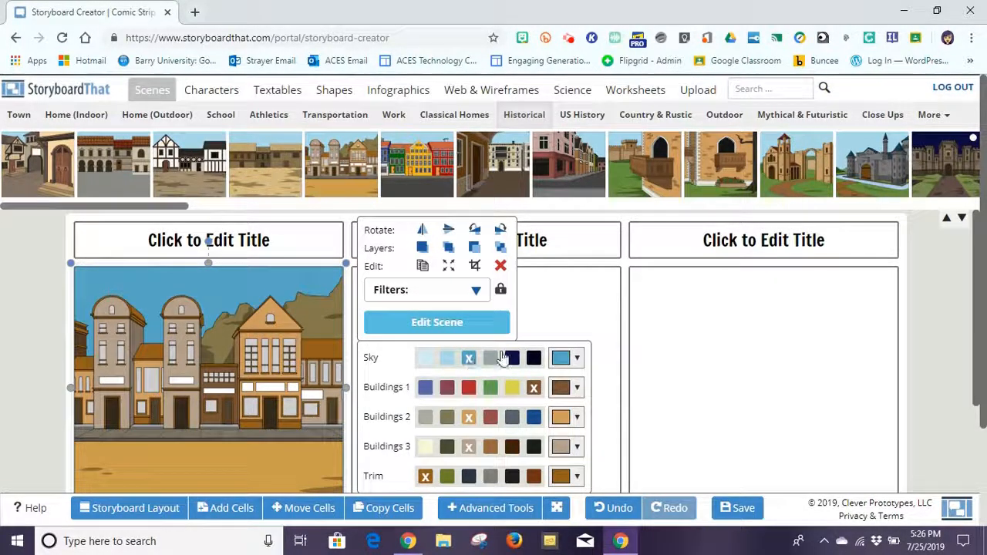
left_click(533, 358)
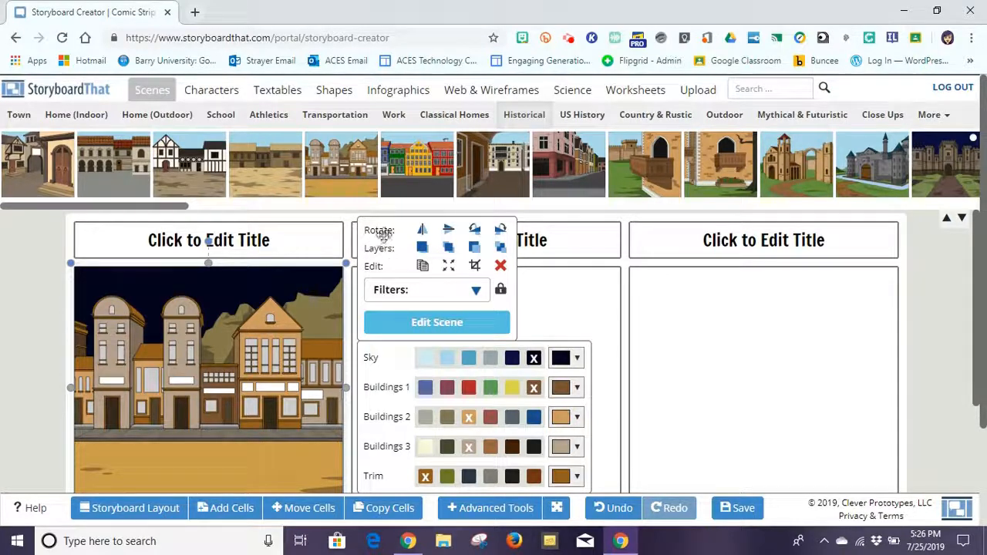
Test mirroring and flipping the village scene, undo both, and open the scene filters.
left_click(421, 229)
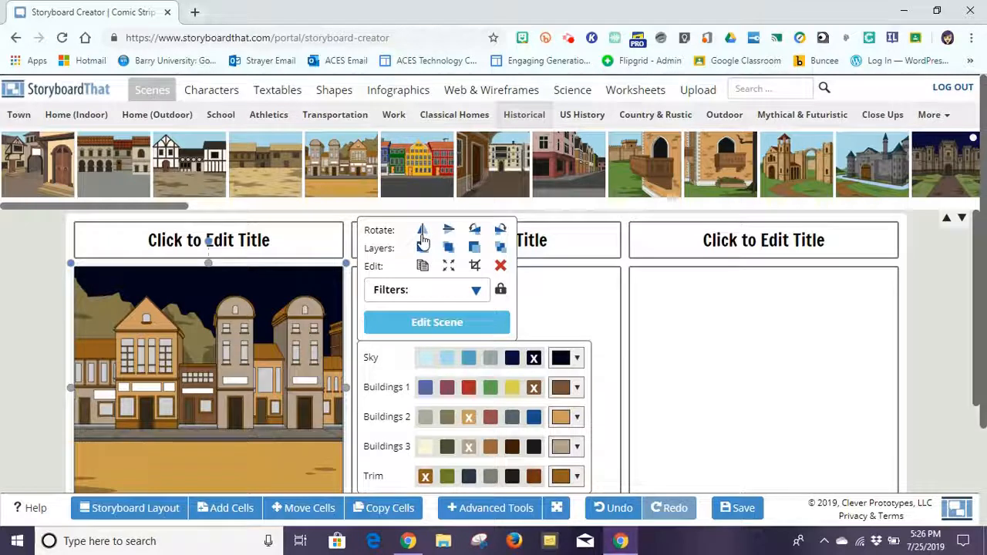
left_click(448, 229)
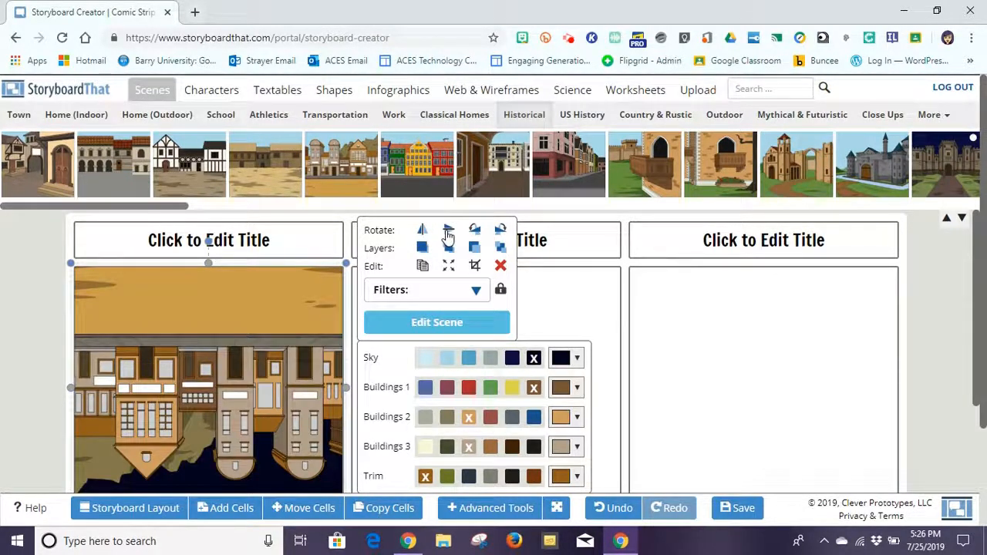
left_click(422, 232)
left_click(449, 231)
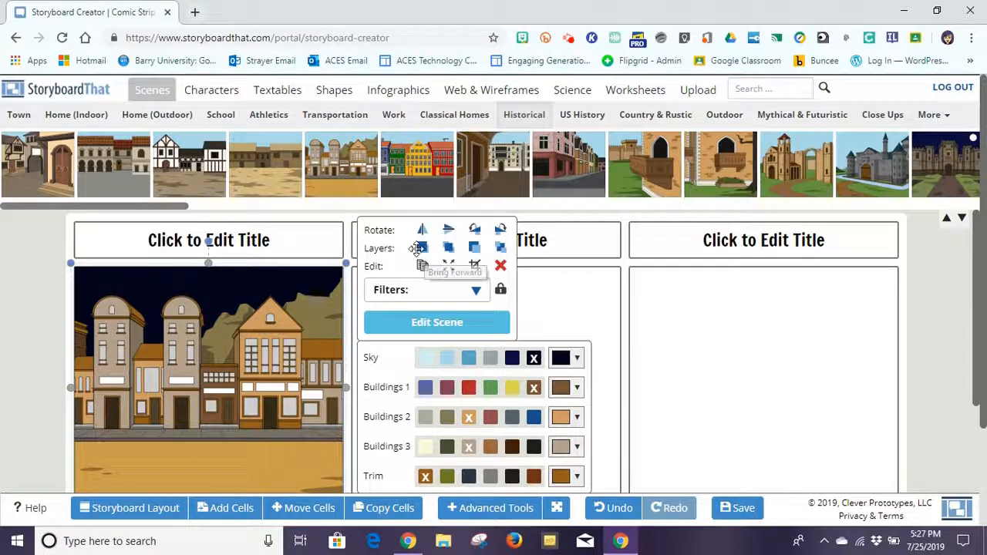
left_click(476, 291)
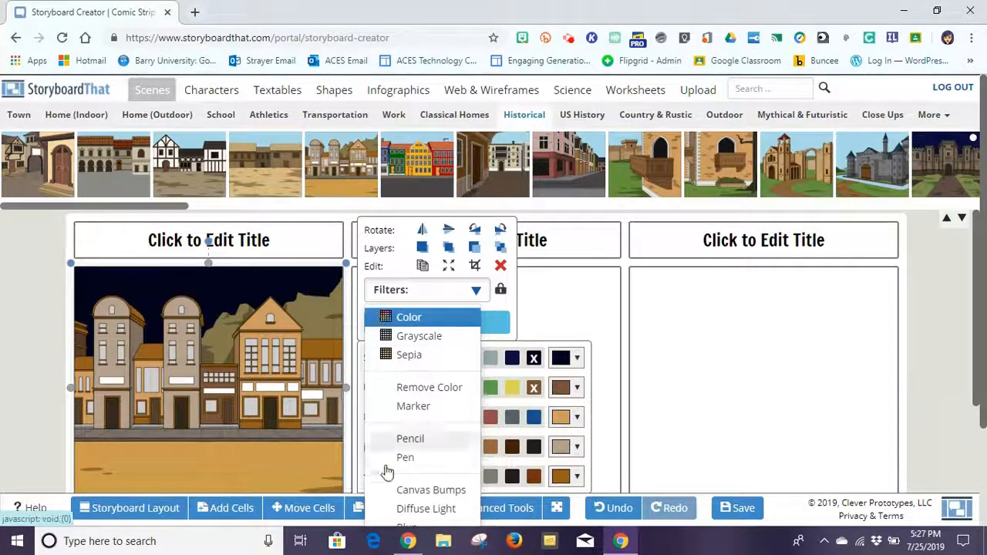
Try the pencil-drawing filter on the town scene, then restore its full colour.
left_click(388, 440)
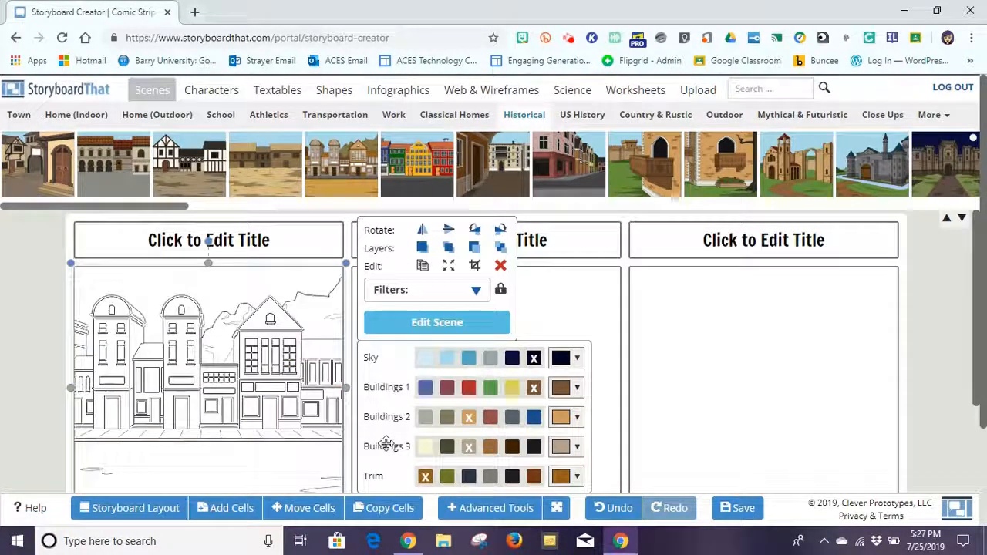
left_click(475, 290)
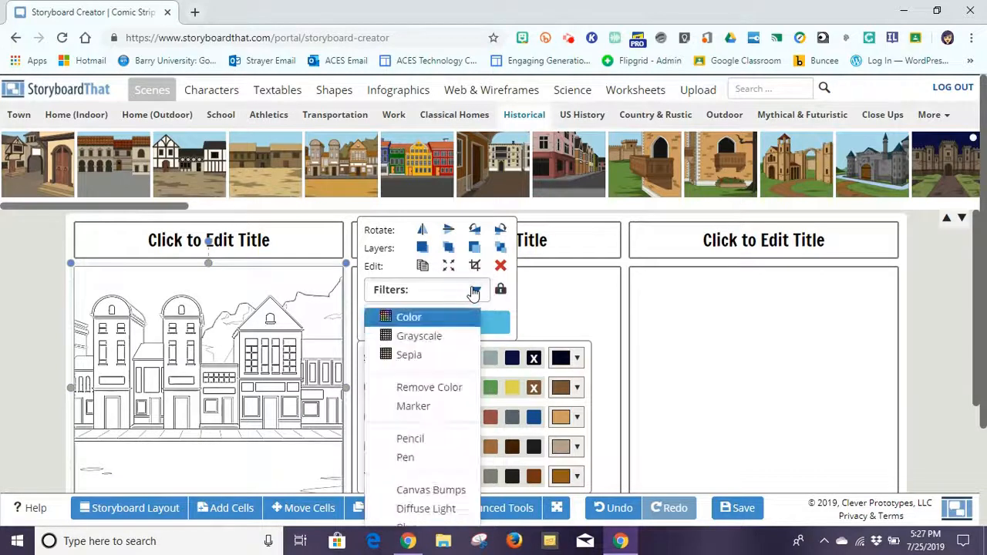
left_click(408, 318)
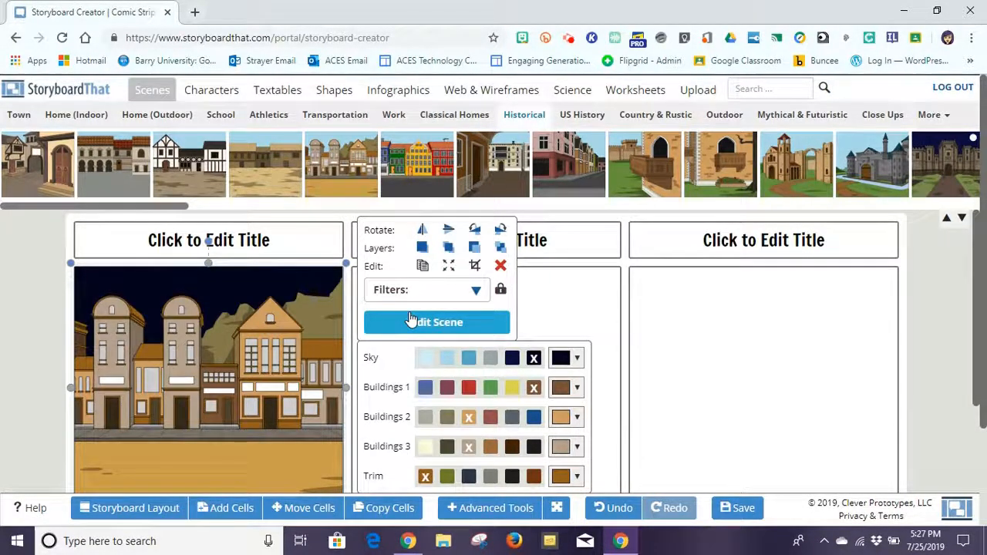
Set the town scene's weather to Rain, apply it, and deselect the scene.
left_click(416, 327)
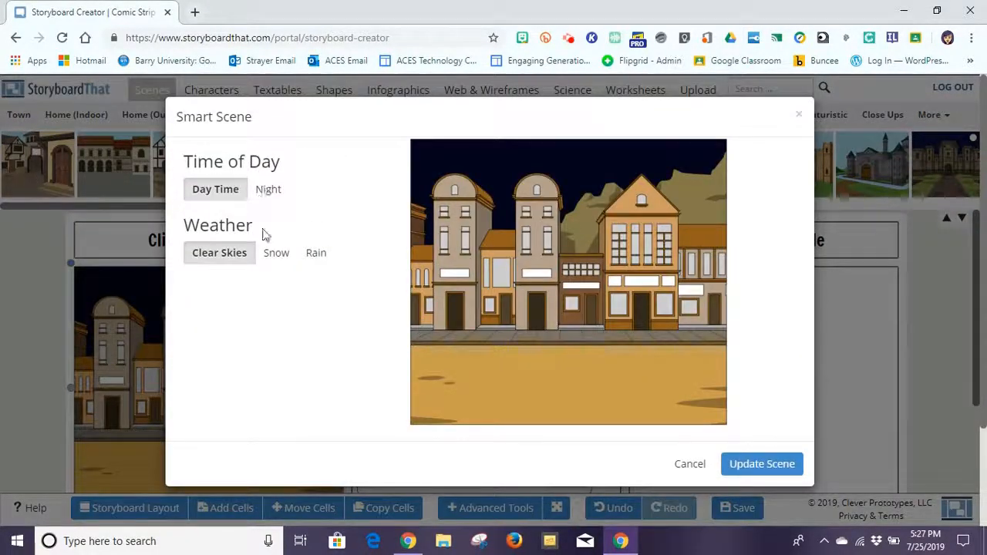
left_click(271, 256)
left_click(308, 255)
left_click(779, 466)
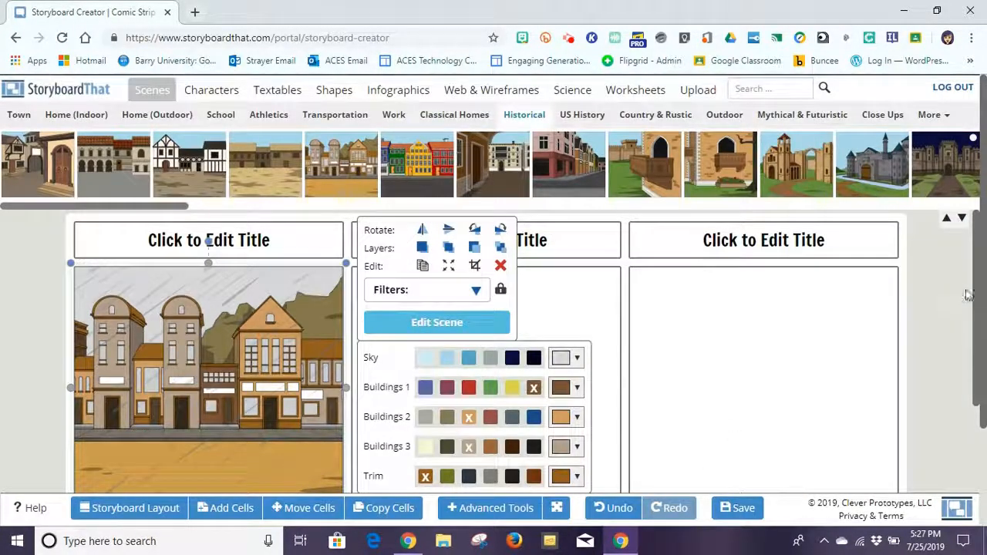
left_click(219, 355)
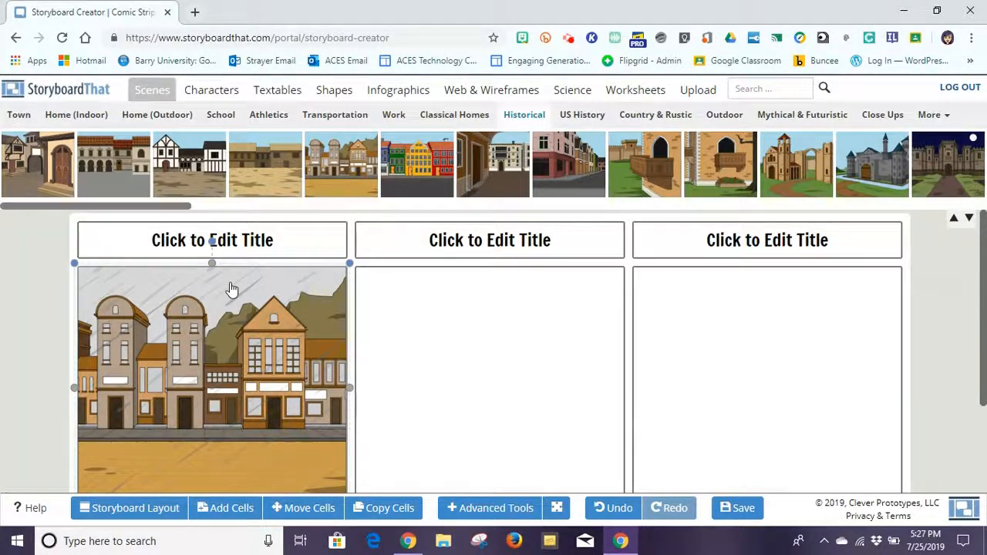
left_click(432, 326)
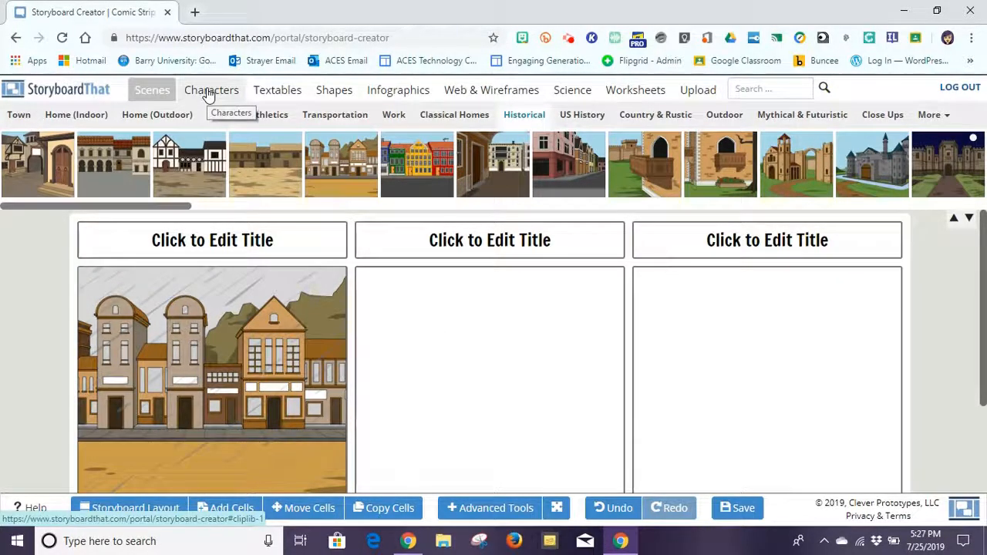
Browse Textables, Shapes, Infographics, Web & Wireframes, Science, Worksheets and Upload, then show Medieval characters.
left_click(276, 93)
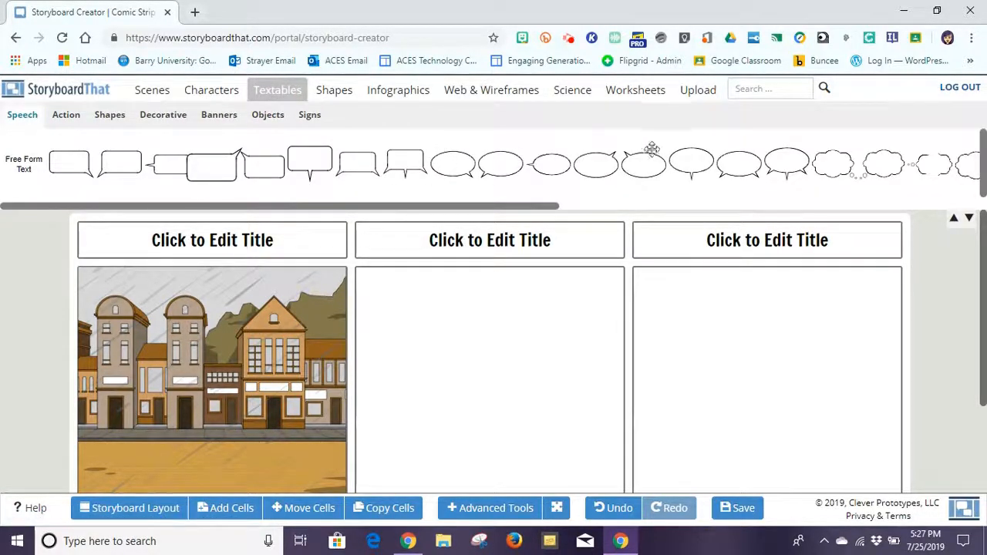
left_click(349, 93)
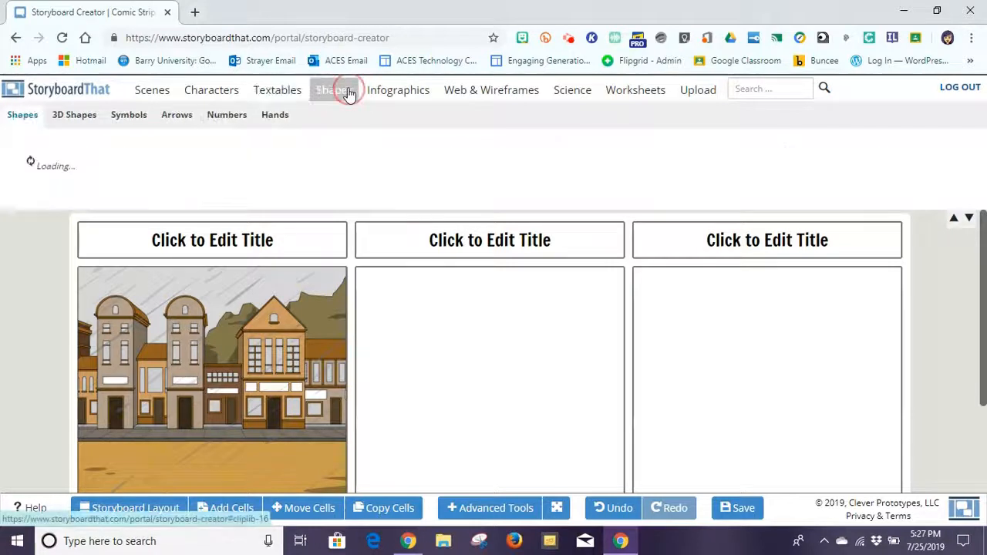
left_click(392, 93)
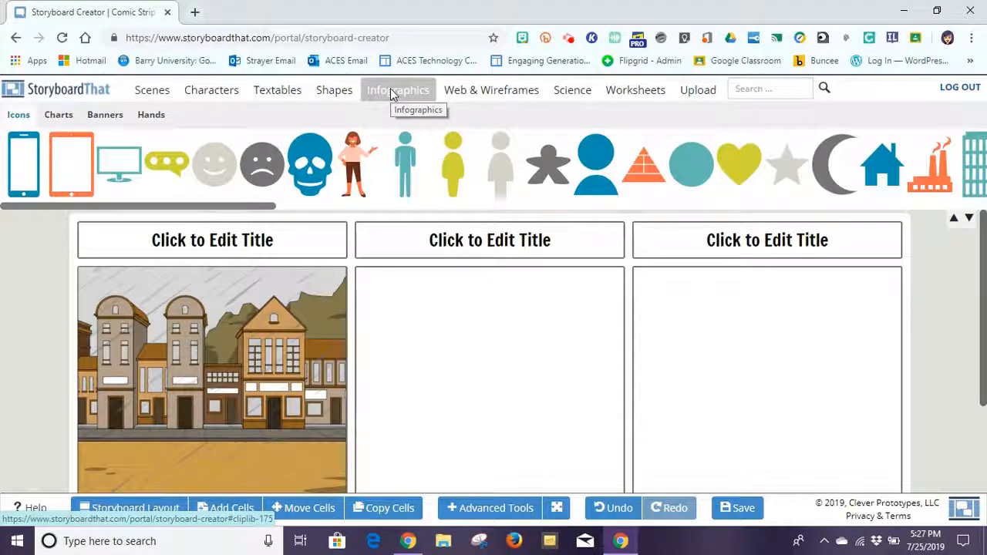
left_click(476, 92)
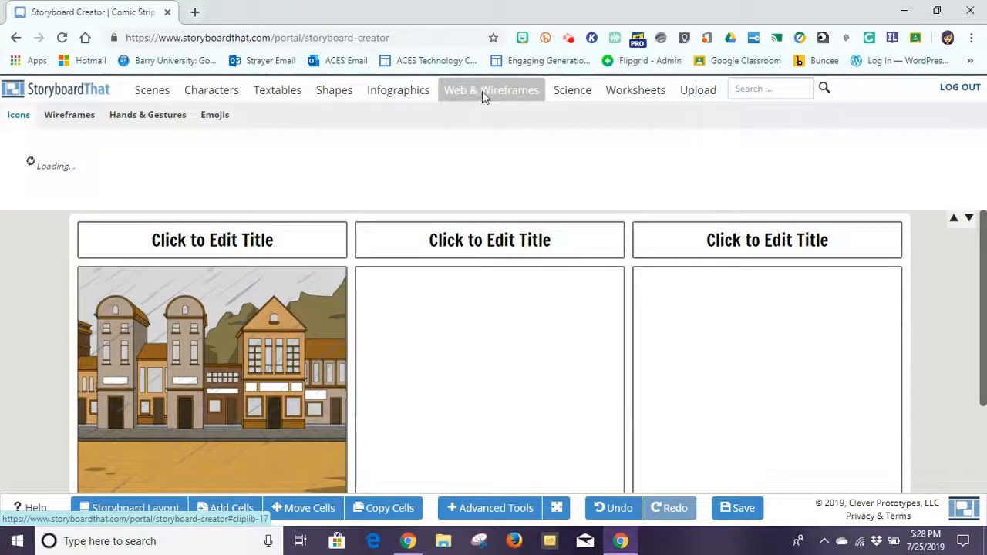
left_click(576, 96)
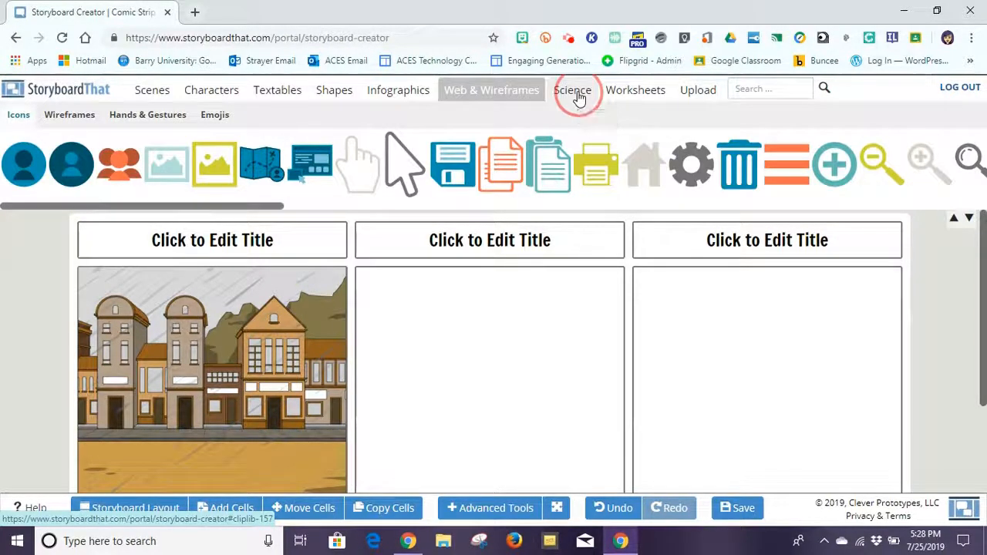
left_click(638, 91)
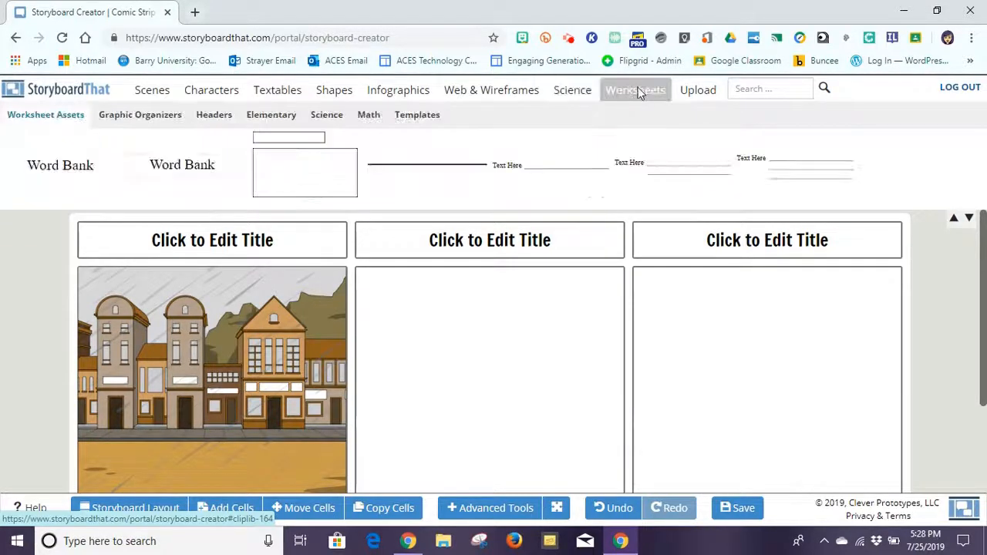
left_click(148, 120)
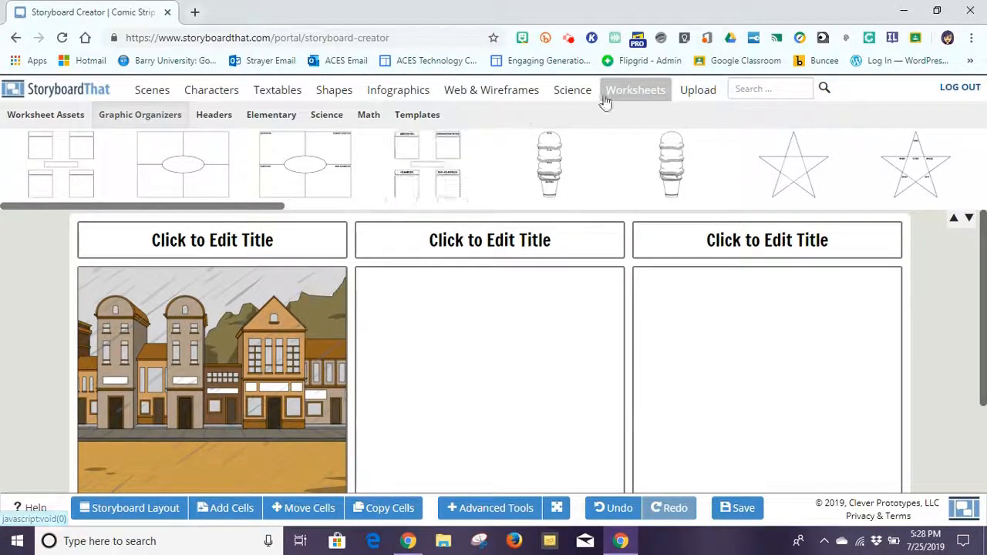
left_click(696, 90)
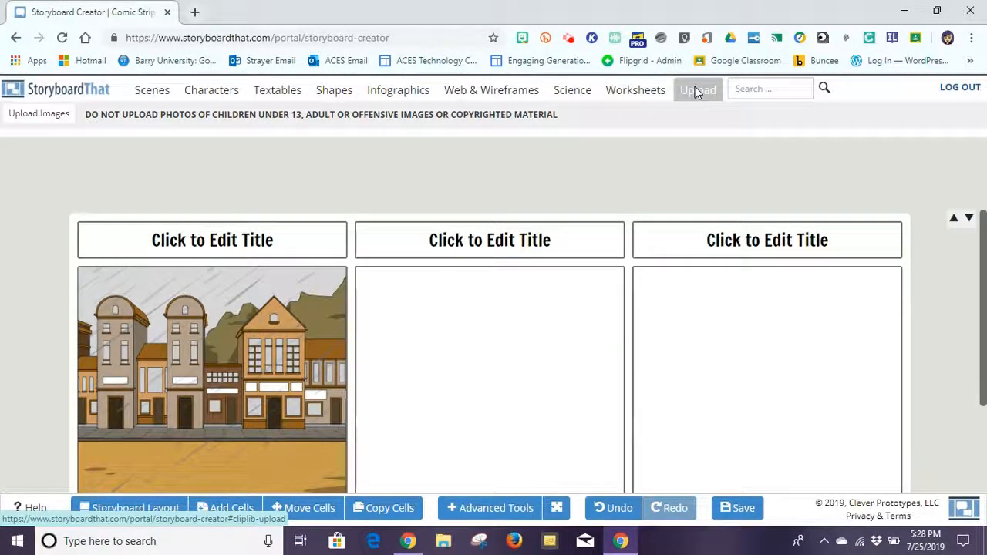
left_click(204, 94)
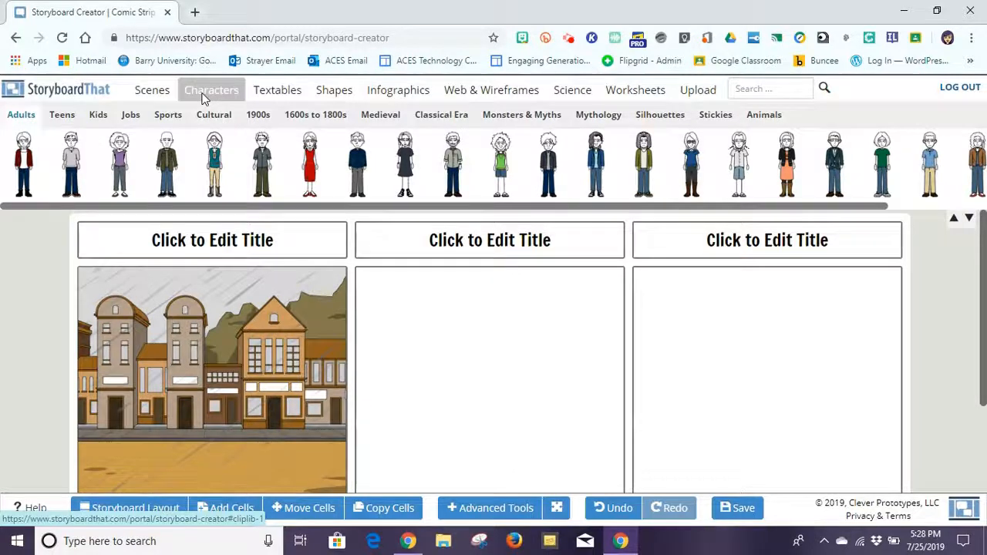
left_click(380, 115)
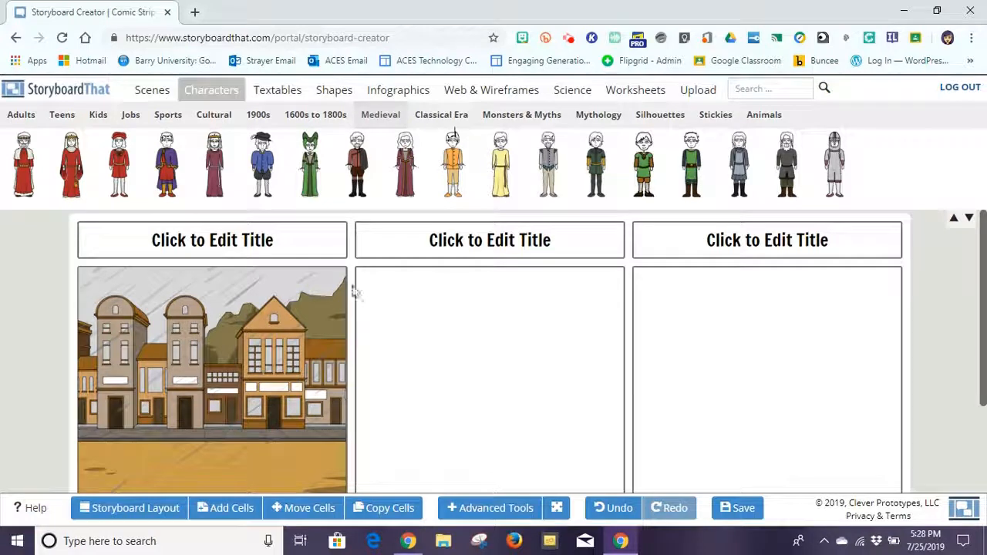
Drag the green-gowned medieval woman into the second cell, lower her, and enlarge her slightly.
left_click_drag(310, 164, 357, 284)
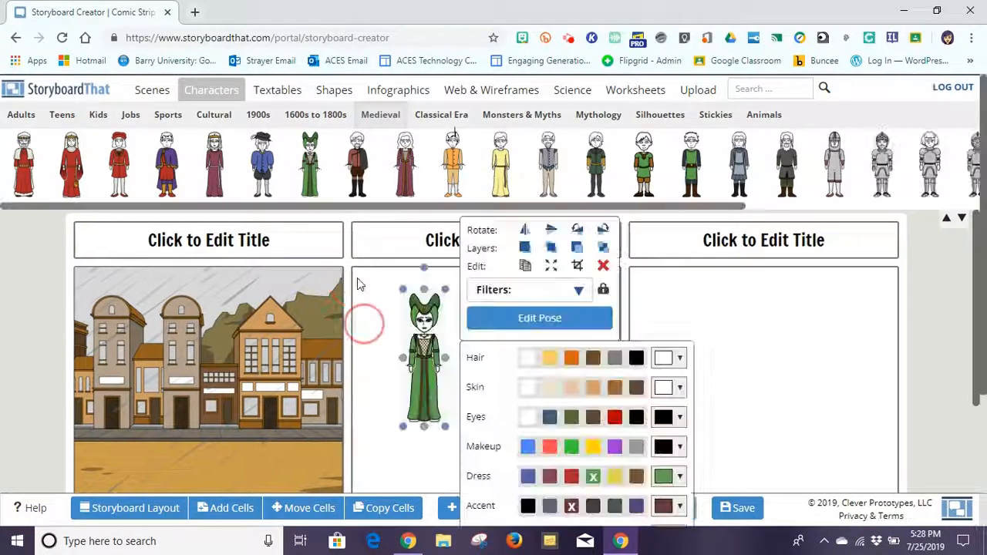
left_click_drag(426, 343, 434, 377)
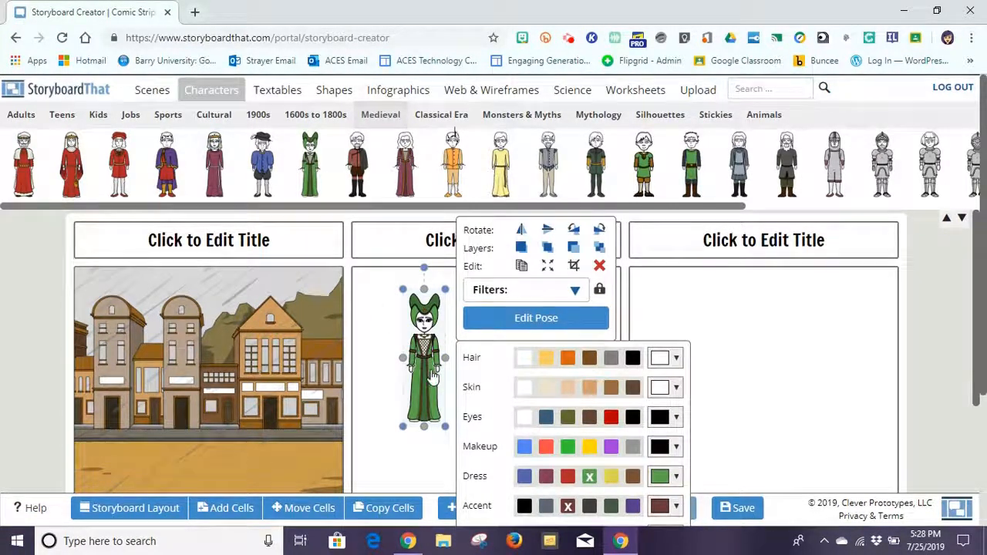
left_click(390, 315)
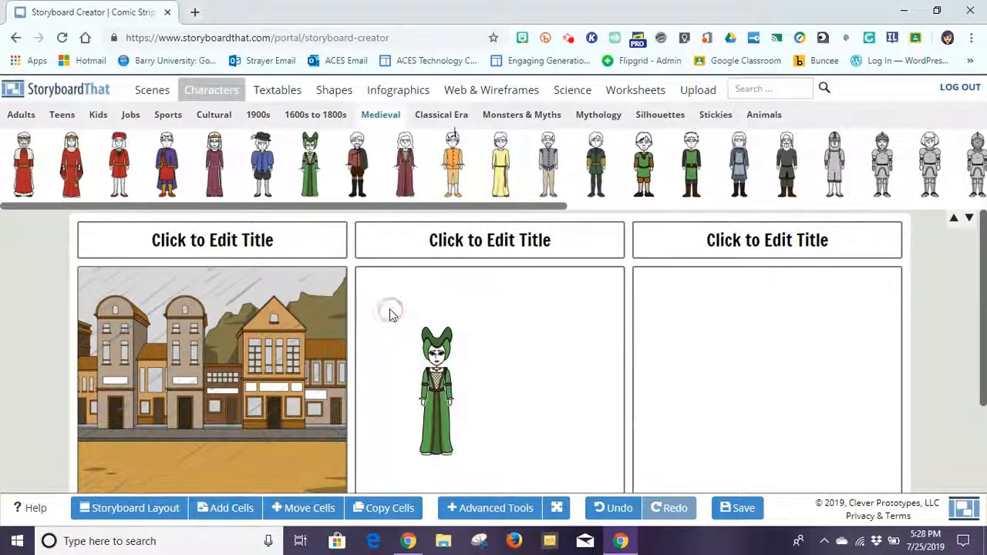
left_click(436, 356)
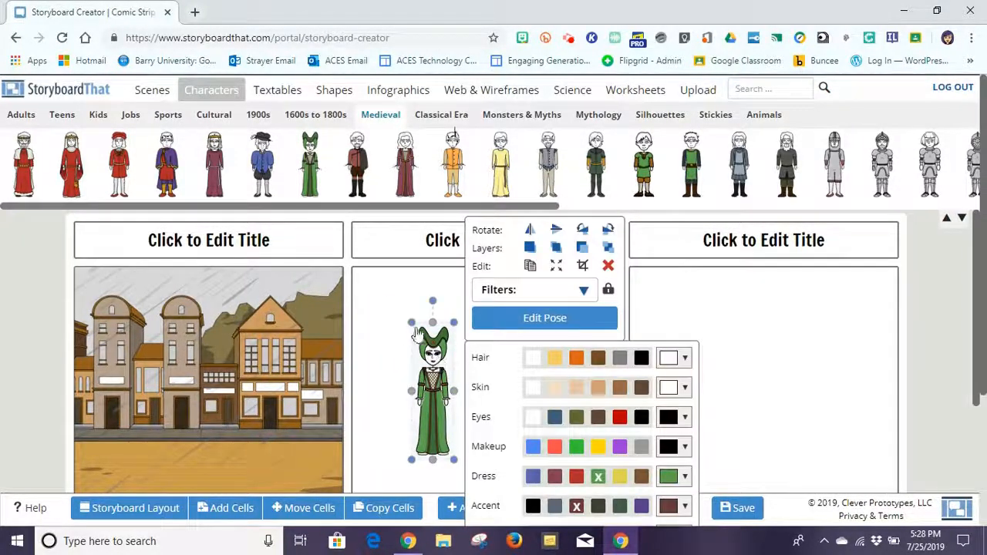
left_click_drag(411, 321, 400, 284)
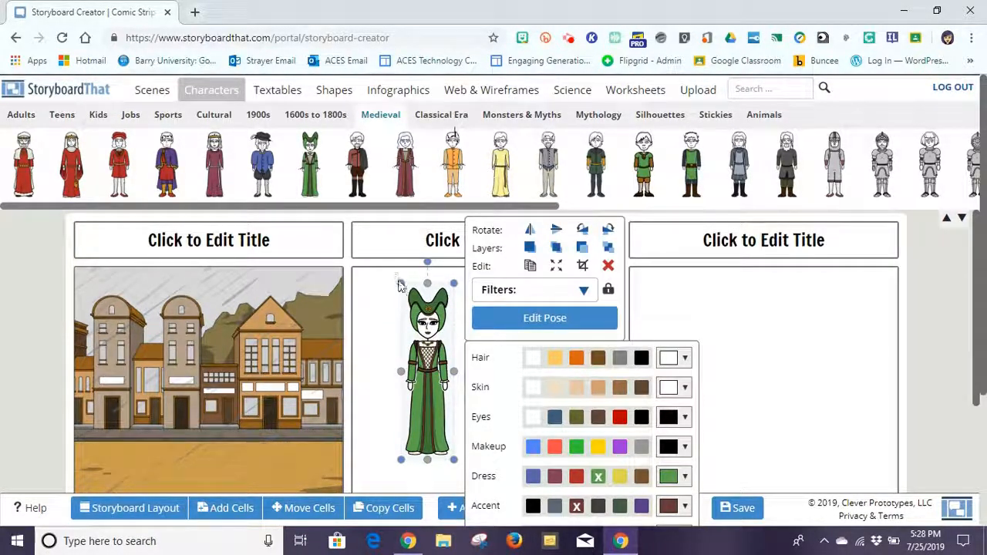
mouse_move(399, 284)
left_mouse_down()
mouse_move(385, 280)
mouse_move(406, 303)
mouse_move(388, 288)
left_mouse_up()
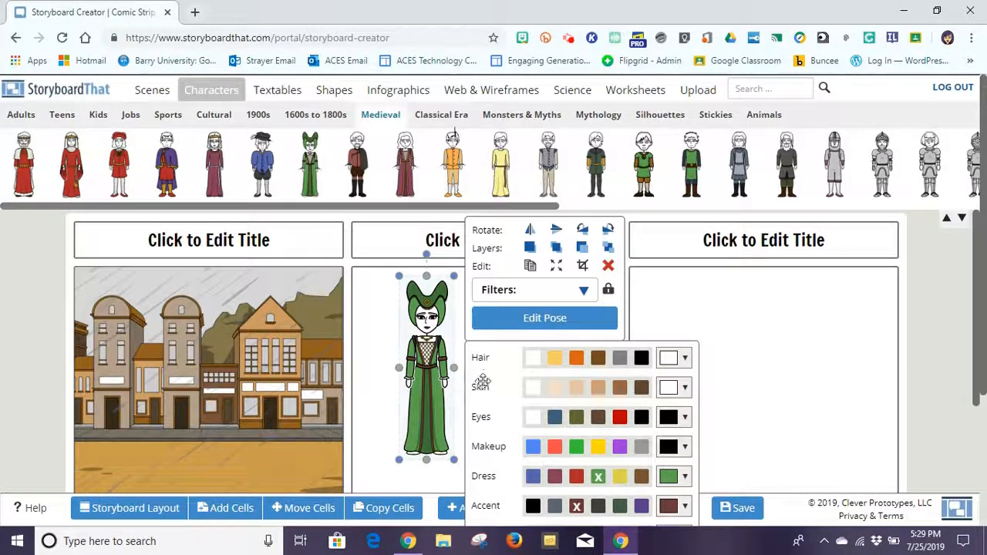
Change the woman's gown to maroon and open her in Character Poser.
left_click(556, 478)
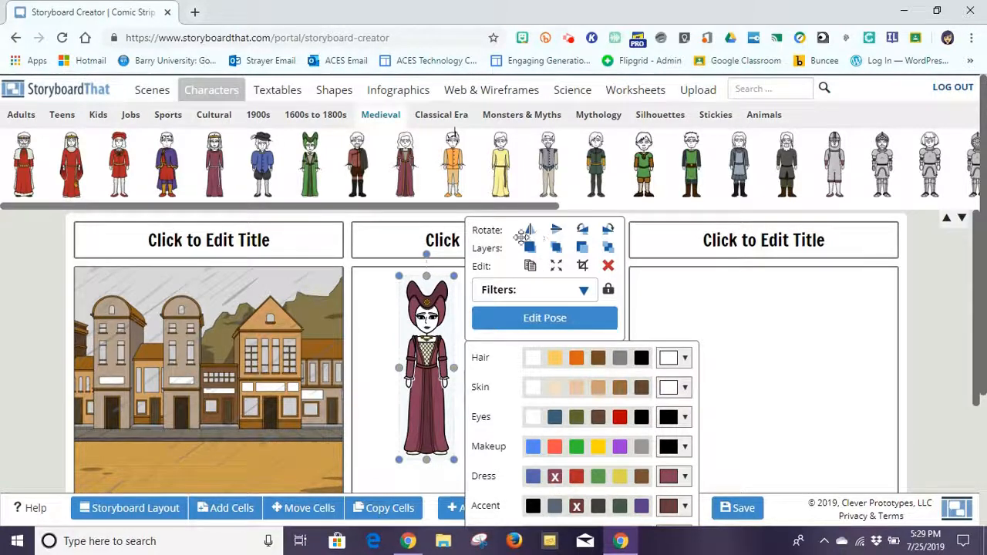
left_click(545, 318)
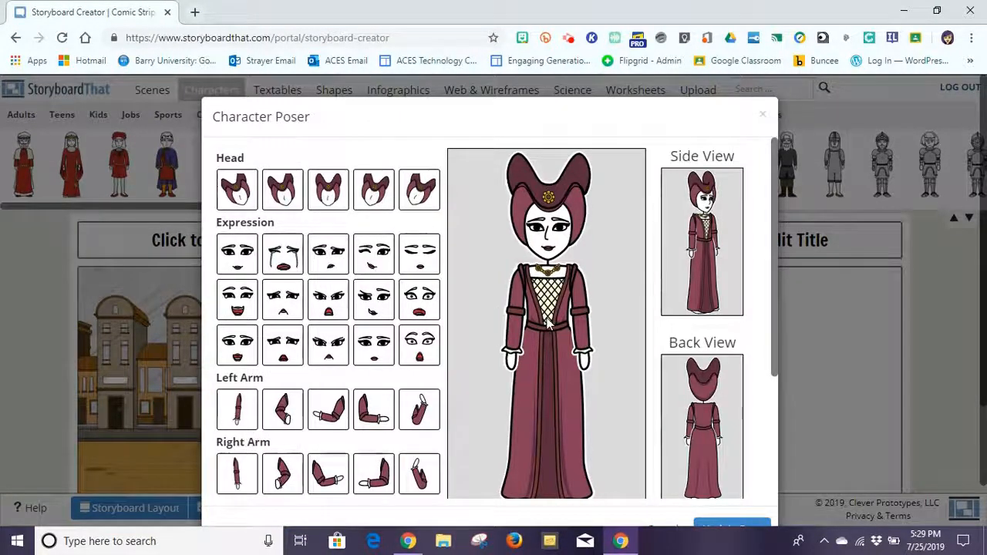
Give the woman a tilted head, an angry open-mouthed expression and the Angry insta-pose.
left_click(368, 193)
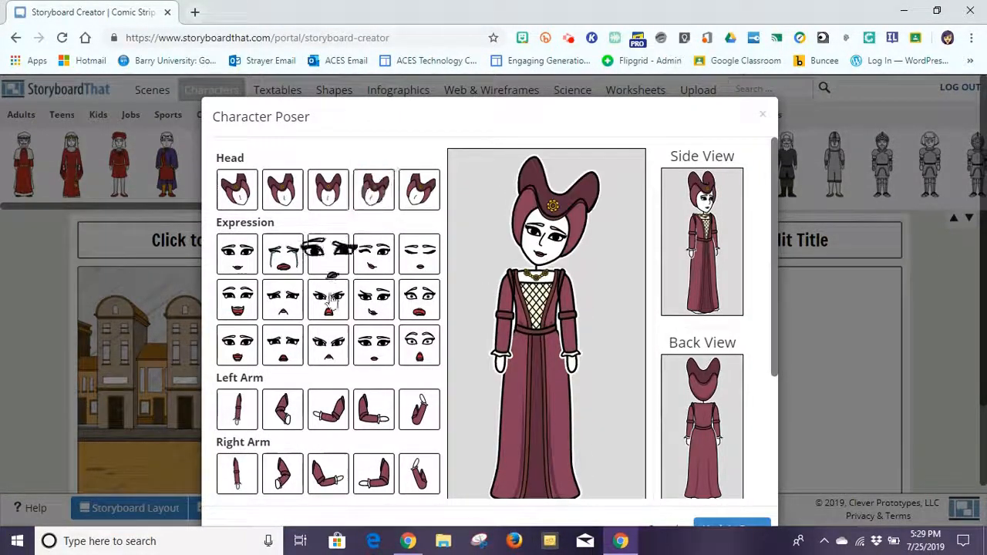
left_click(327, 301)
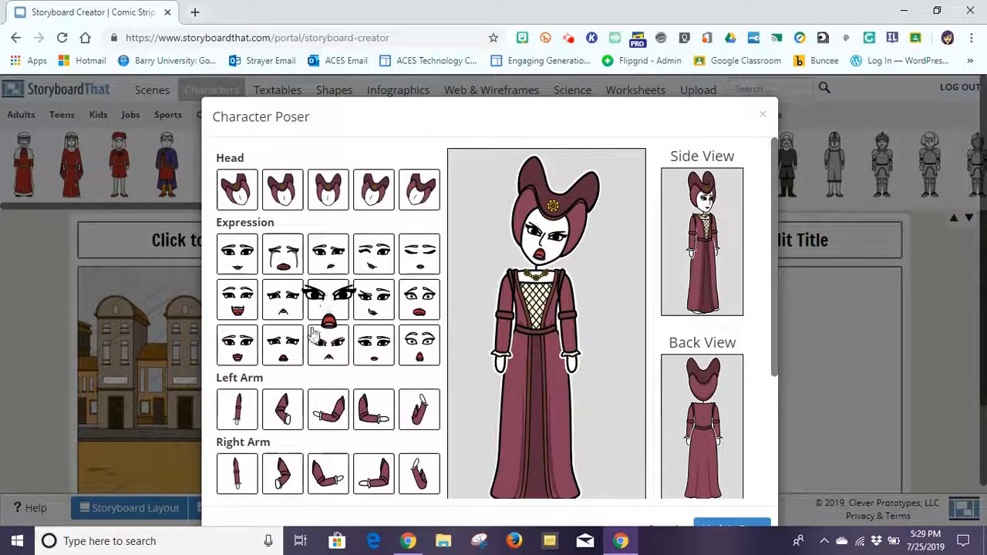
left_click_drag(774, 223, 775, 335)
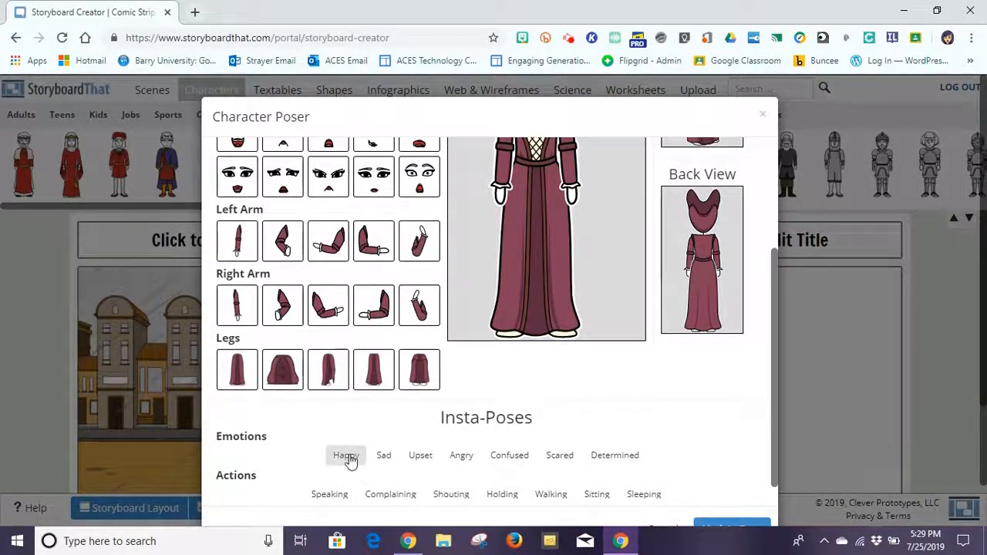
left_click(459, 456)
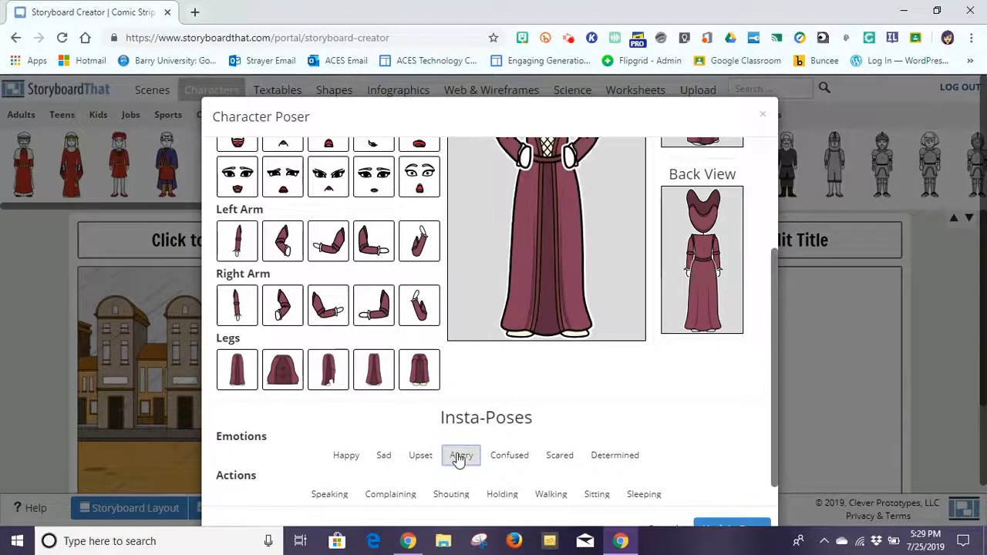
left_click_drag(771, 393, 781, 293)
left_click_drag(779, 291, 778, 269)
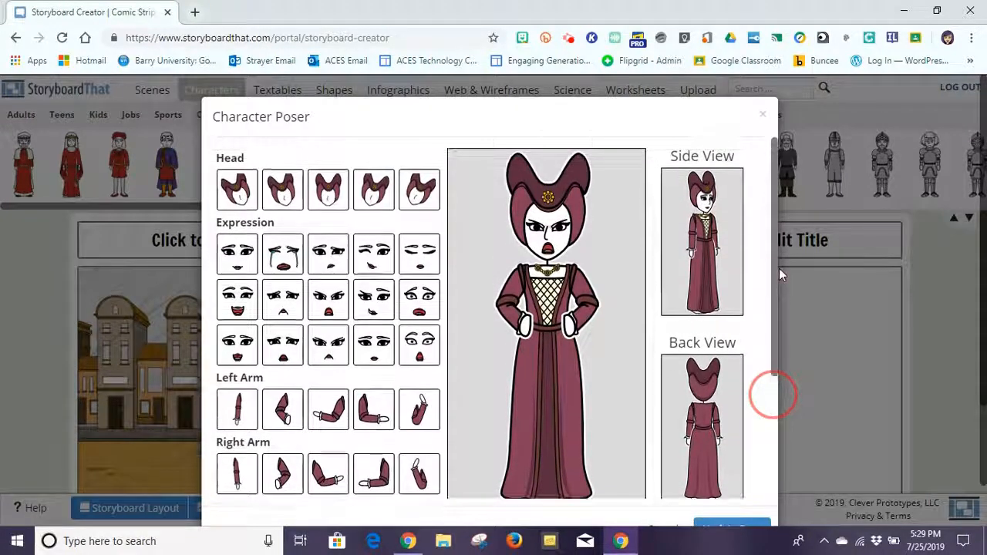
Preview the side and back views, return to front view, and update the pose.
left_click(705, 250)
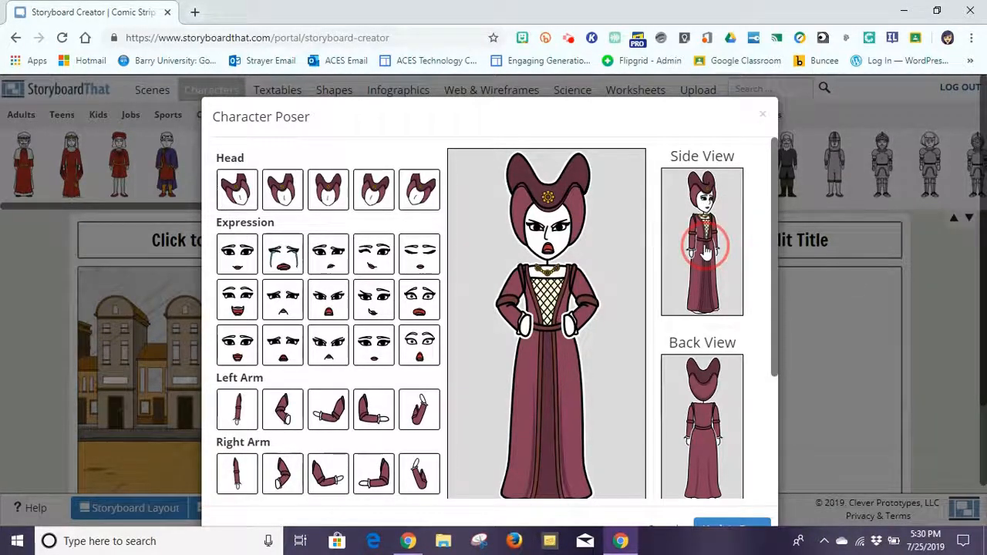
left_click(703, 405)
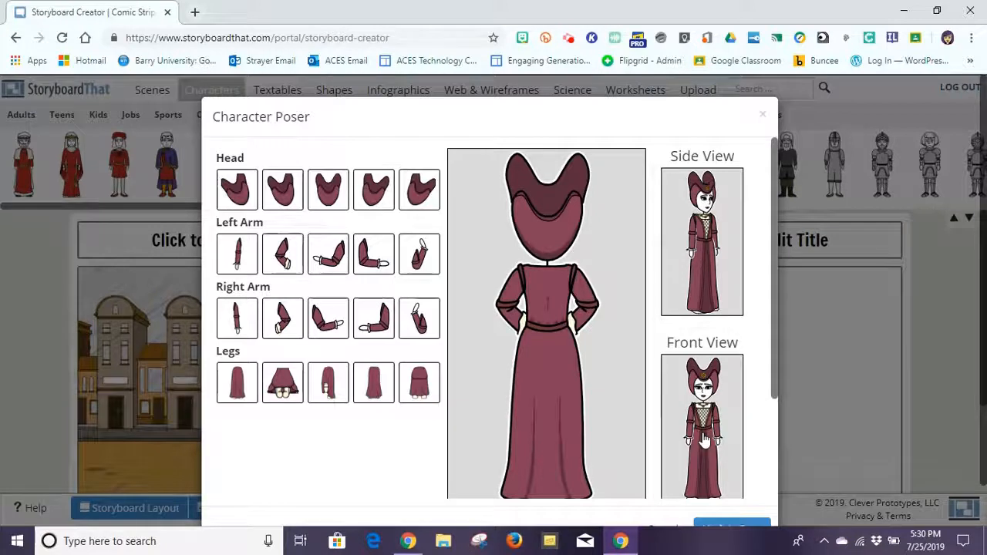
left_click(703, 428)
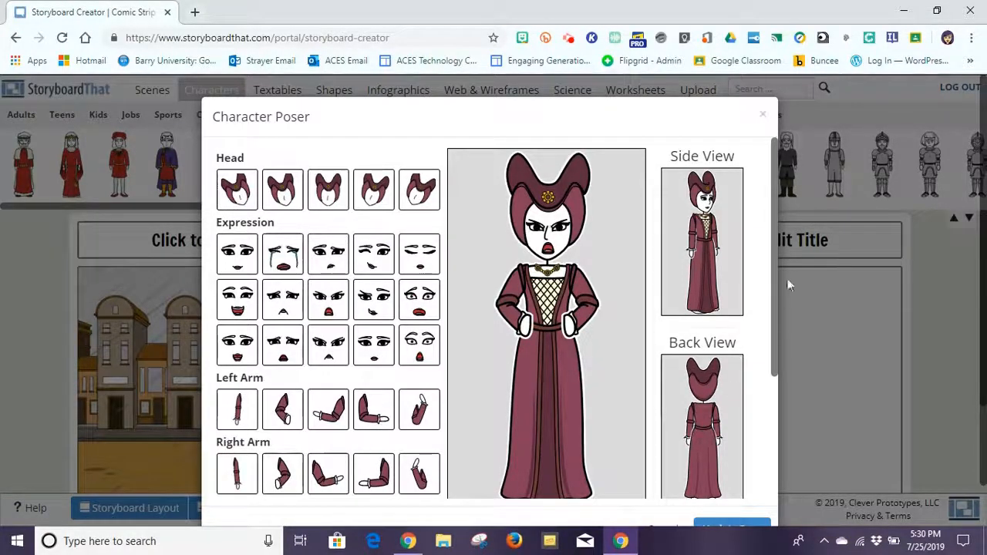
left_click_drag(774, 277, 773, 381)
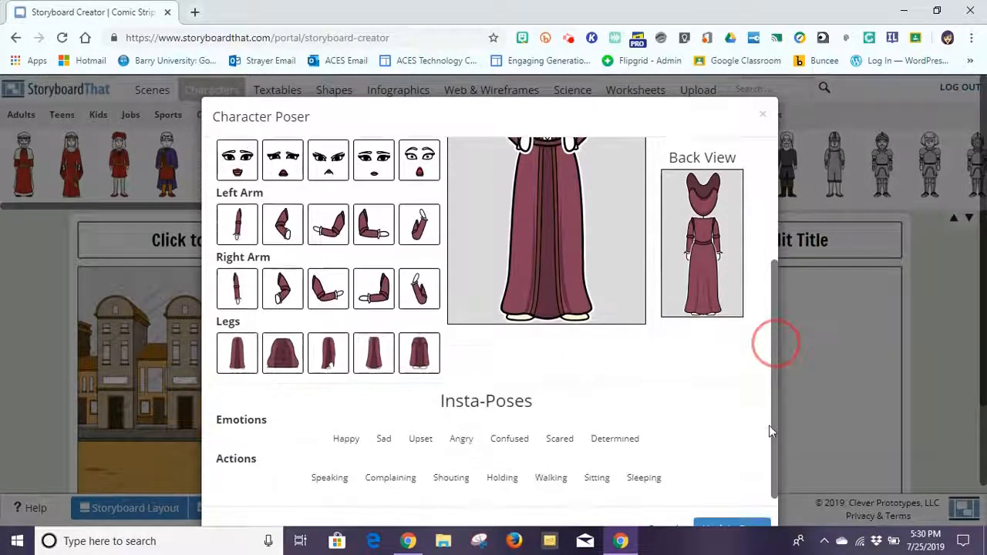
left_click(731, 529)
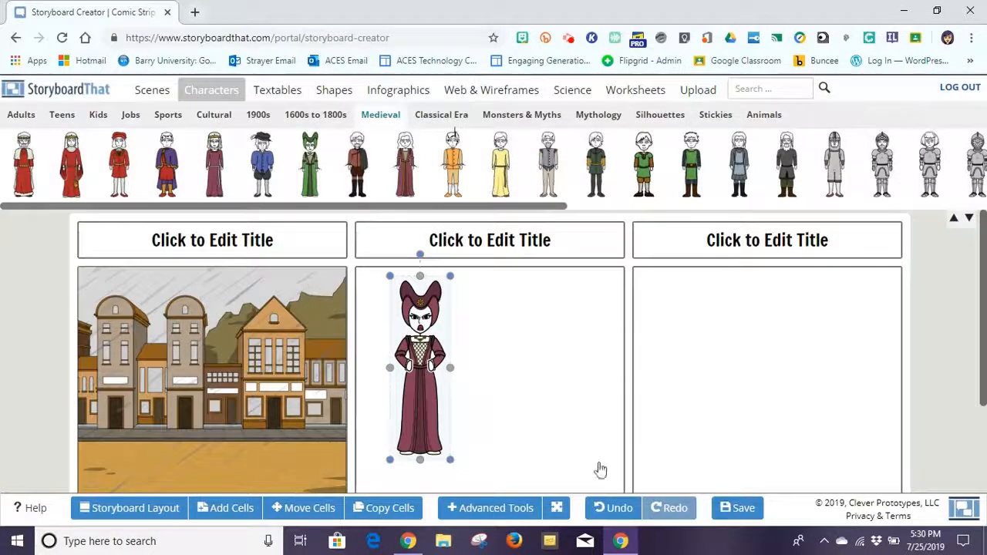
Move the angry woman into the first cell's rainy town, then open the Save dialog.
left_click(423, 392)
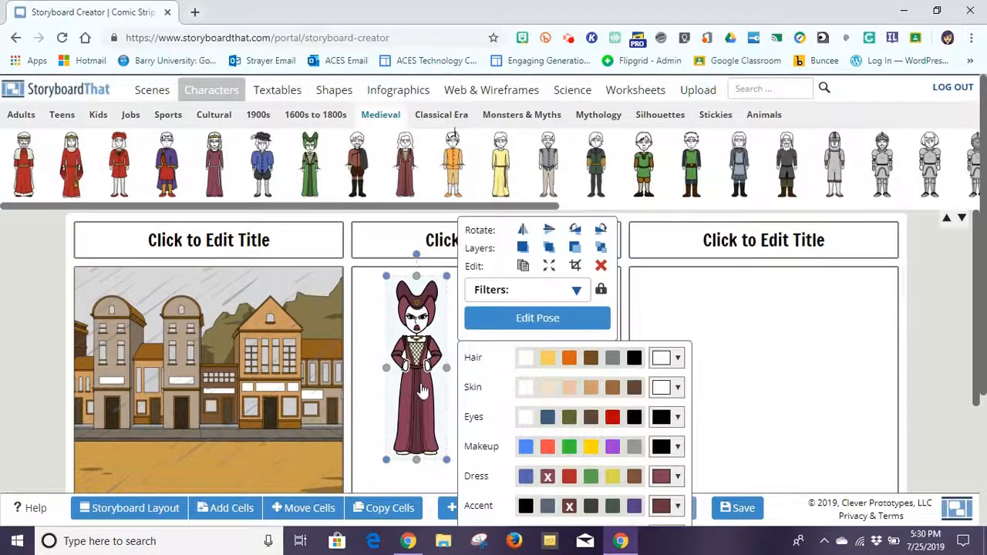
left_click(369, 426)
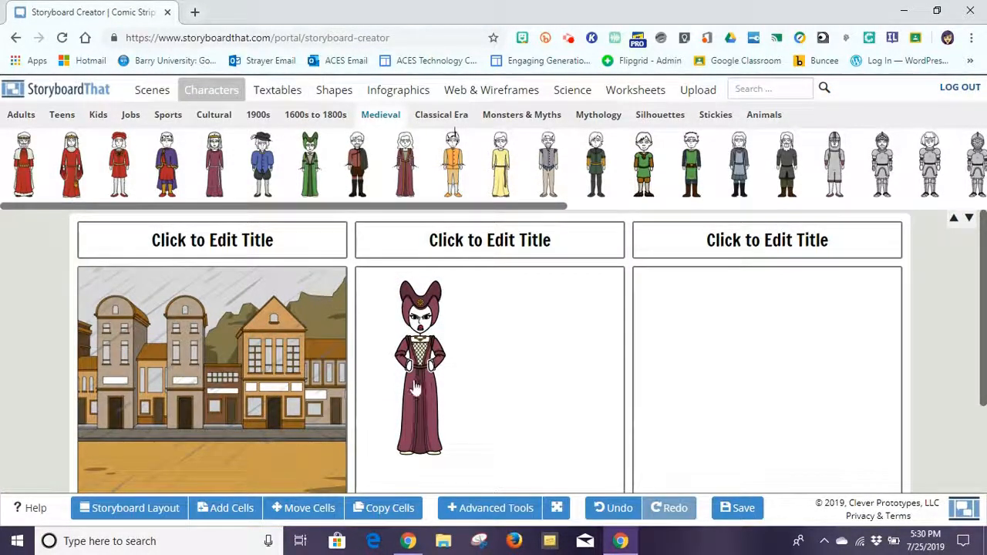
left_click_drag(418, 393, 223, 428)
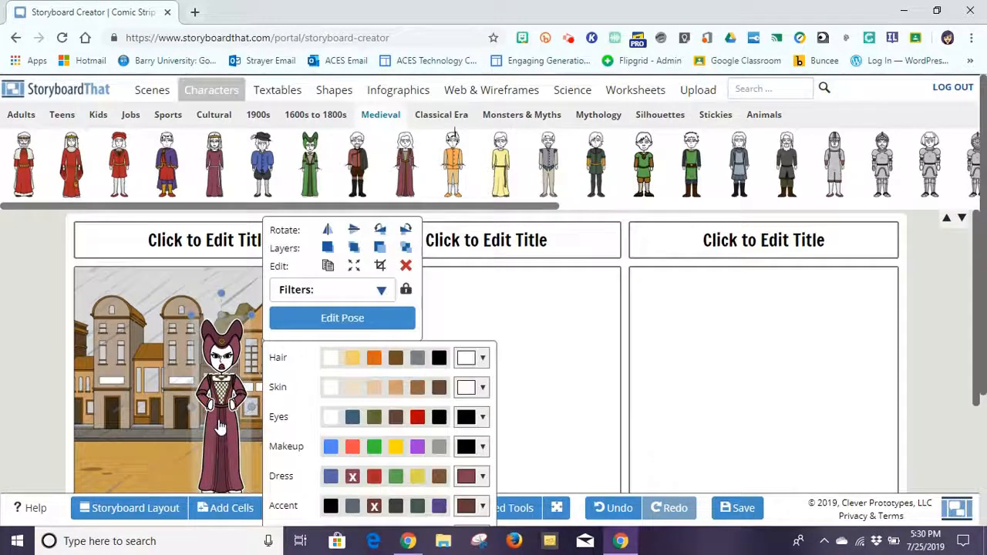
left_click(529, 333)
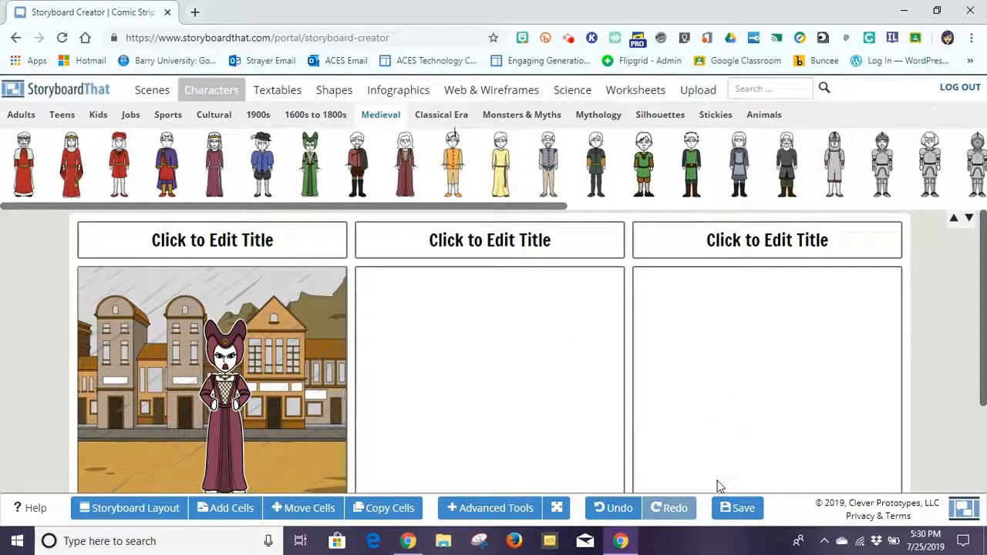
left_click(742, 510)
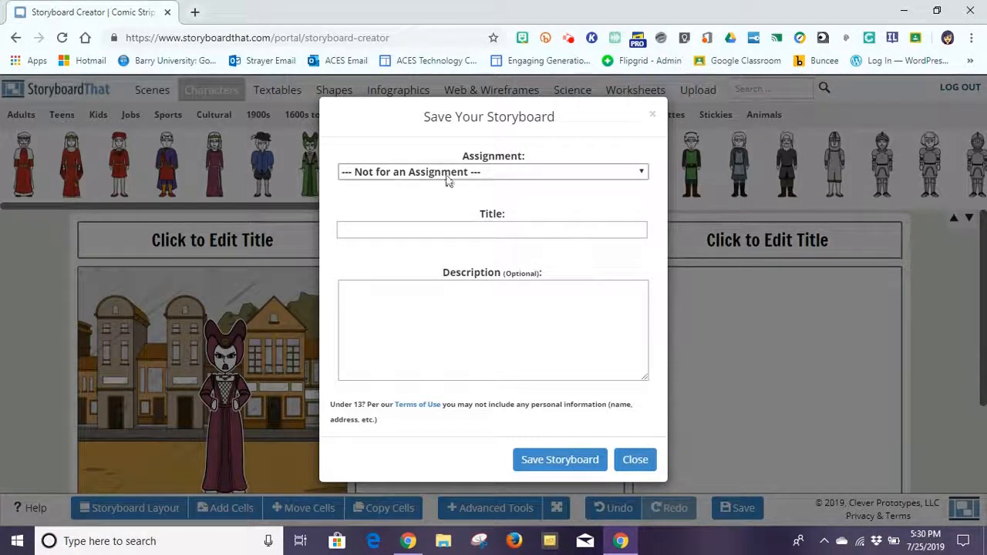
Choose Test Assignment from the Assignment dropdown in the Save dialog.
left_click(505, 172)
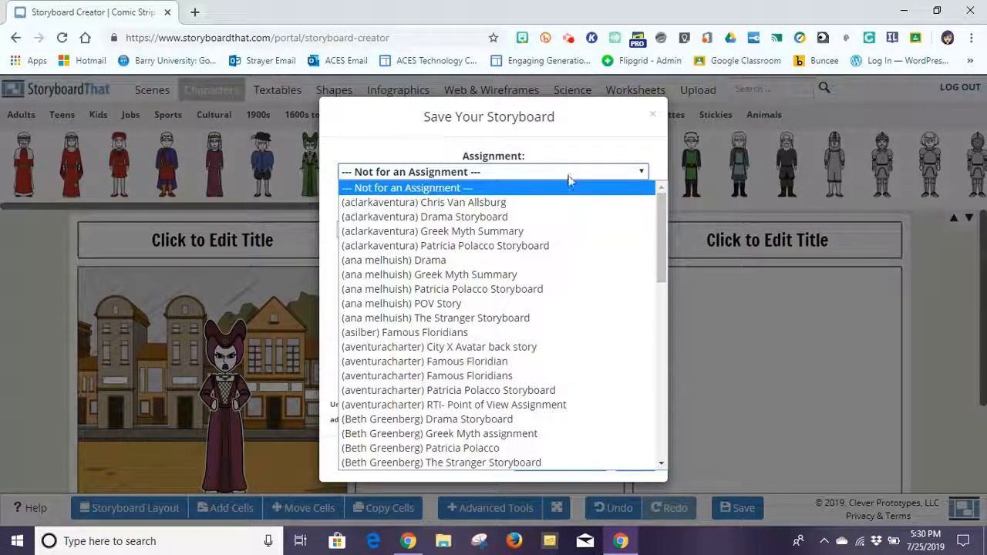
left_click_drag(659, 206, 663, 328)
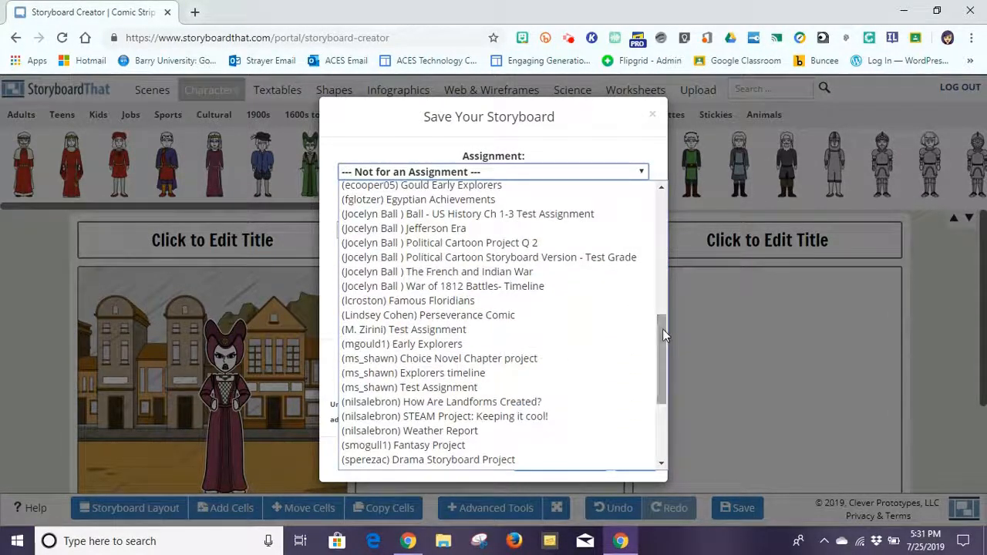
left_click(436, 329)
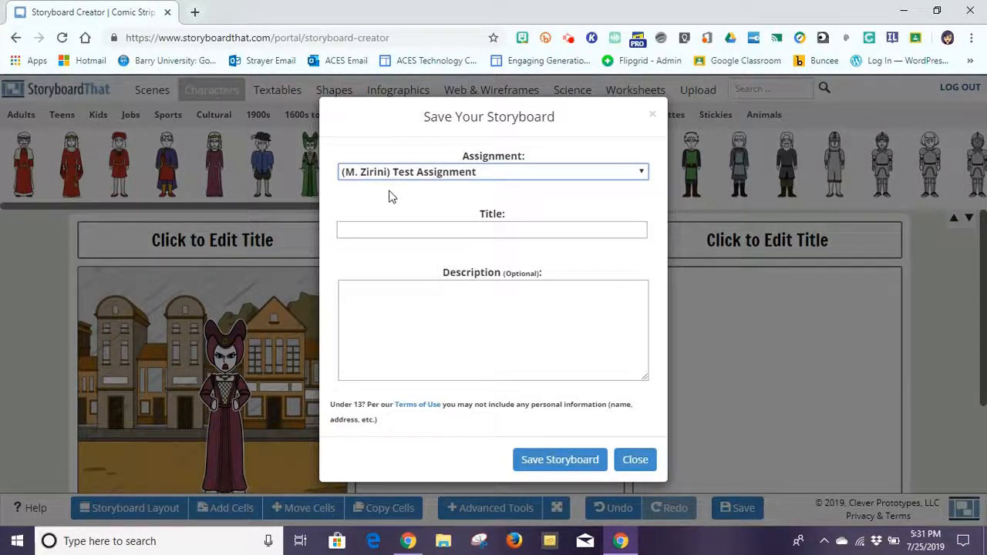
Title the storyboard 'Test Storyboard' and save it to the assignment.
left_click(398, 231)
type("Te")
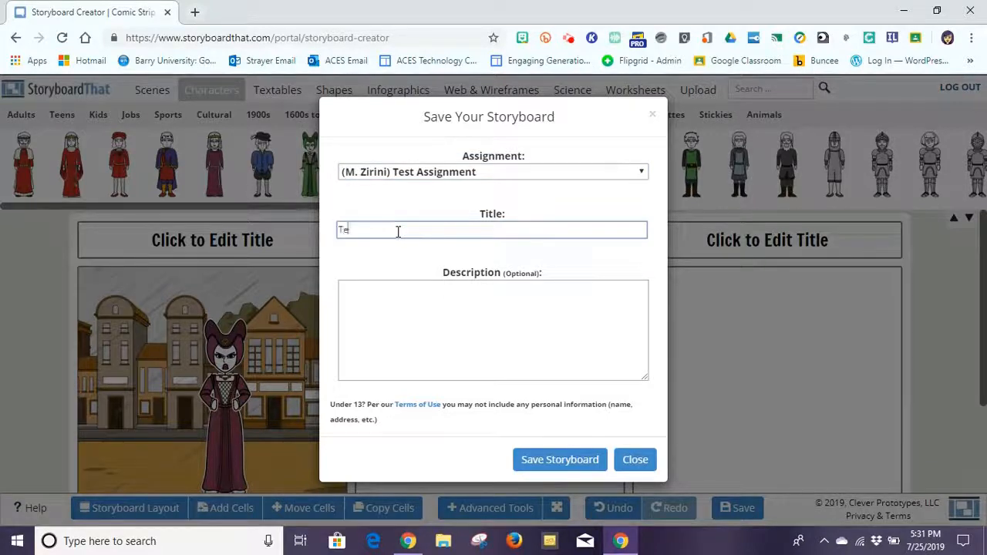
type("st Storyboard")
left_click(400, 306)
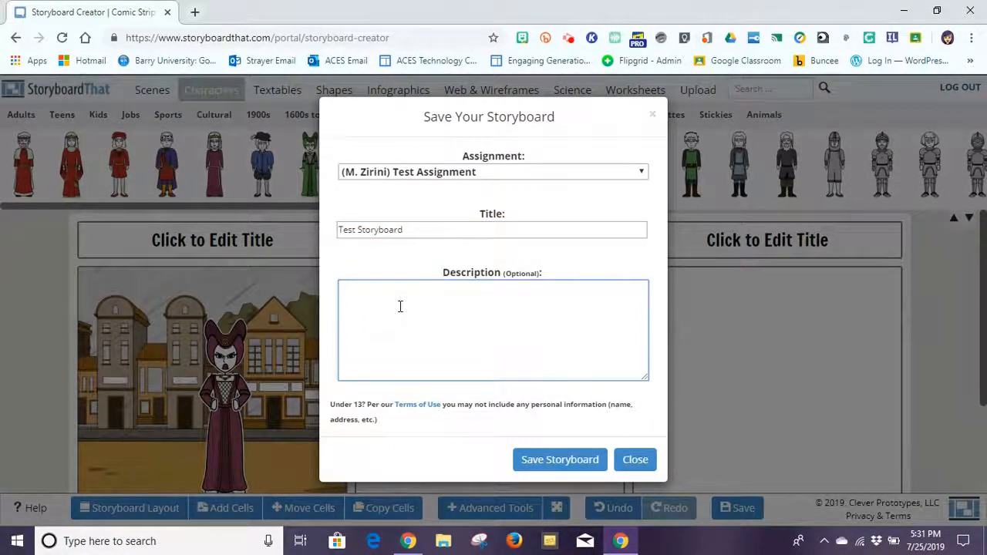
left_click(549, 458)
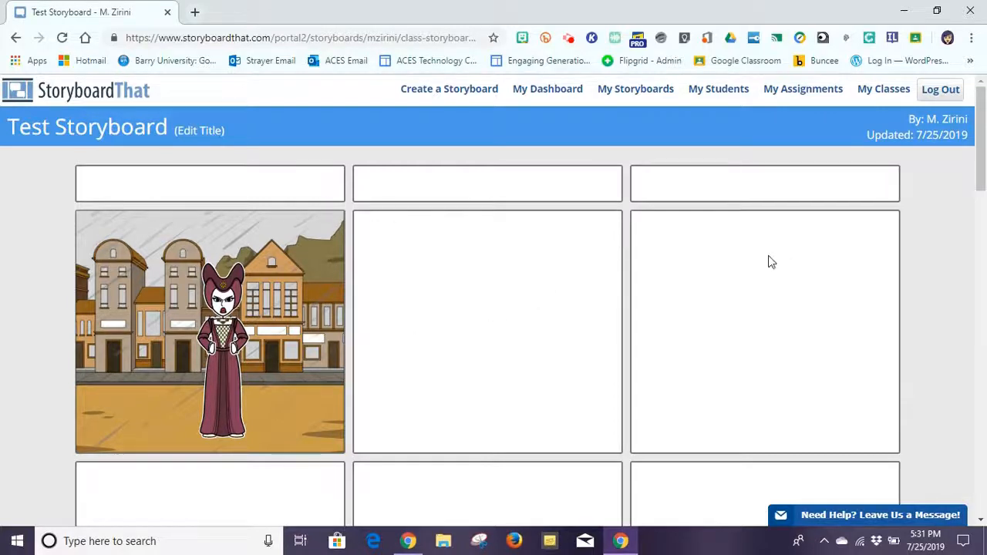
Scroll the Test Storyboard page down to the Edit, Copy, Print, Download and Slide Show buttons.
left_click_drag(975, 147, 984, 214)
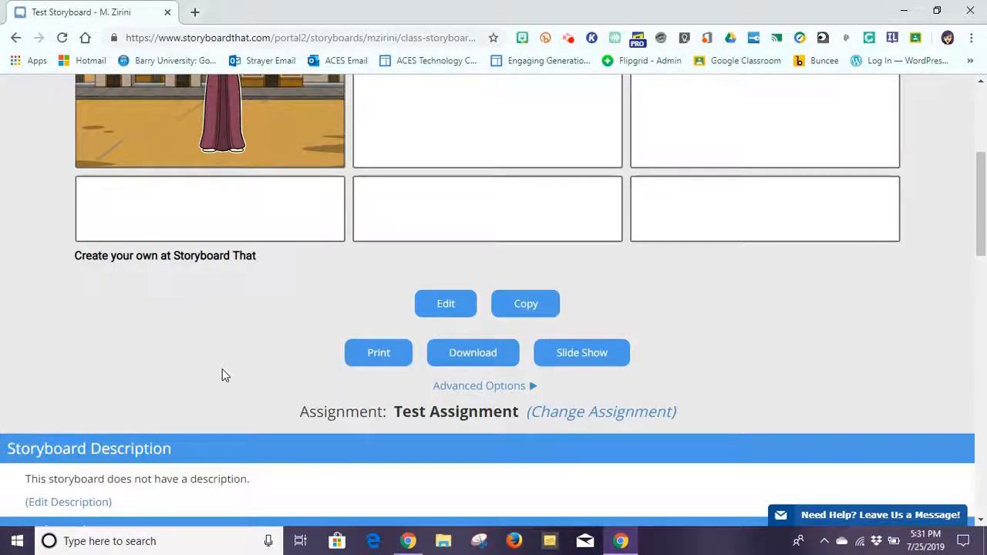
left_click(456, 355)
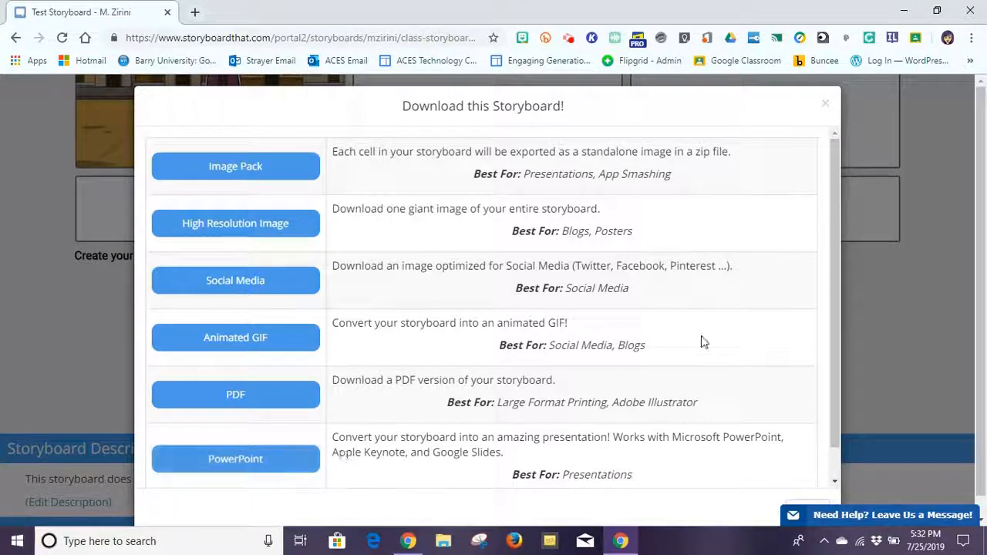
left_click_drag(837, 255, 827, 326)
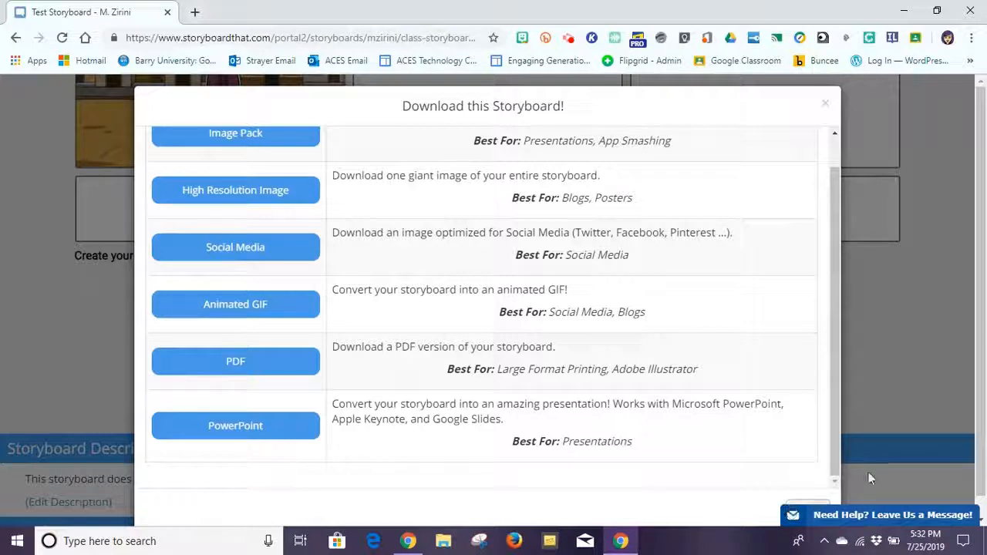
left_click(983, 402)
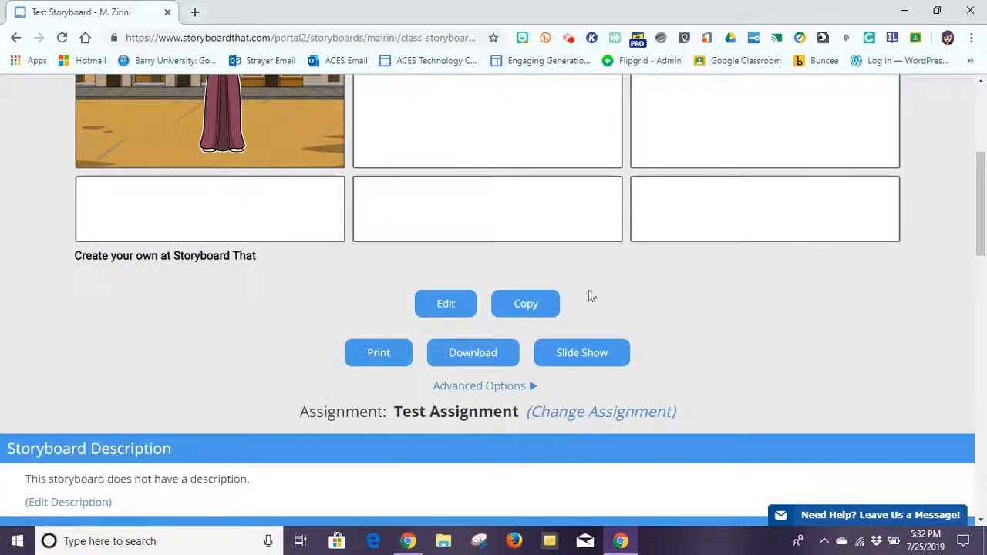
left_click(575, 359)
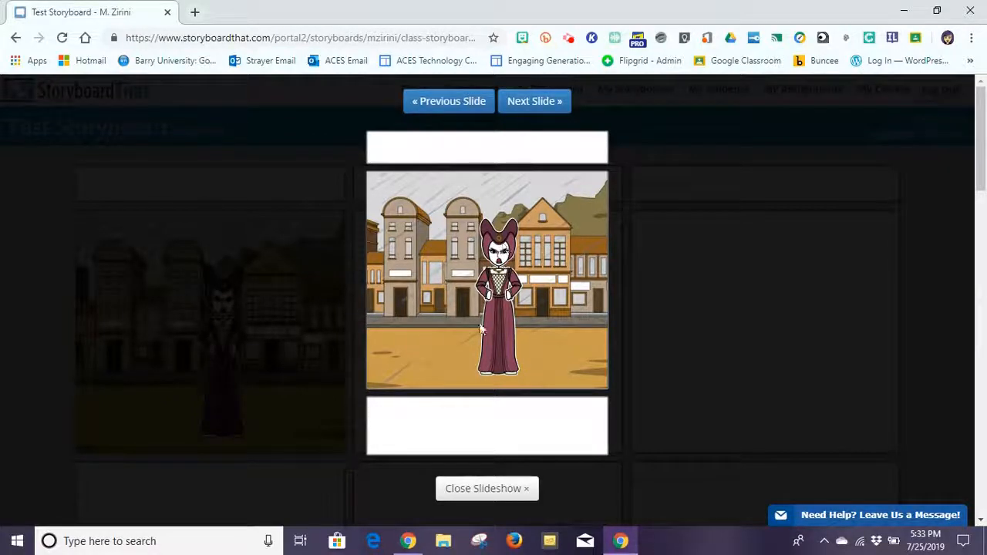
Step forward and back through the slides, then close the slideshow preview.
left_click(541, 109)
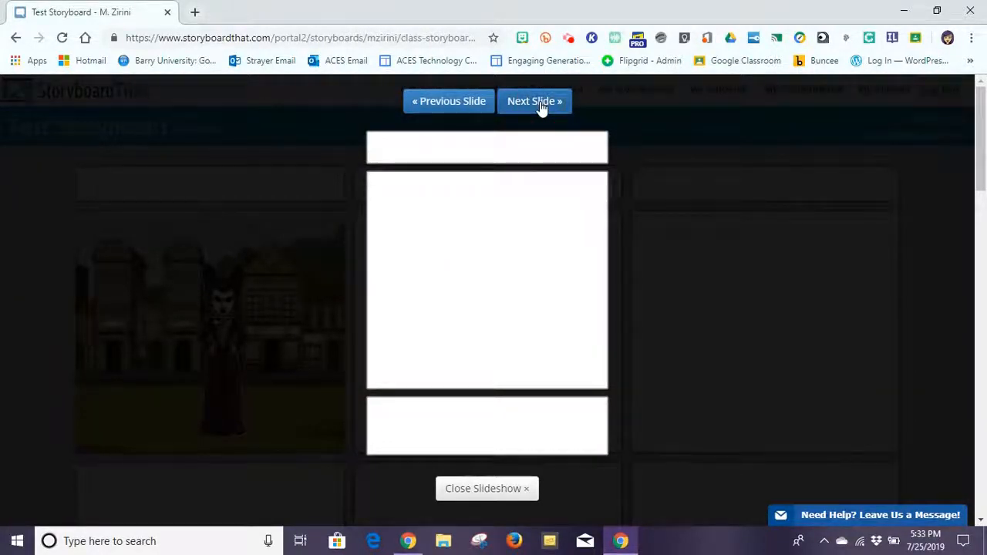
left_click(541, 108)
left_click(472, 103)
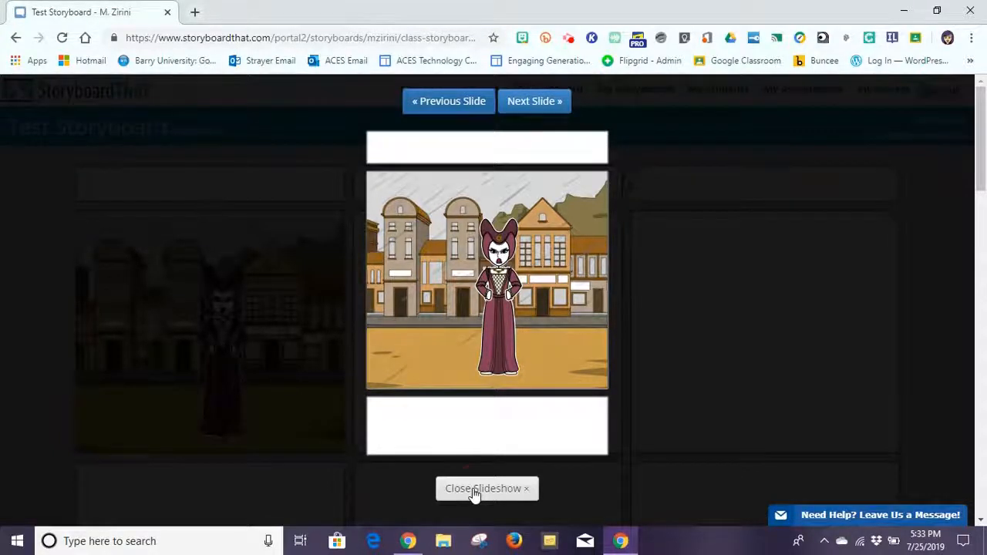
left_click(475, 491)
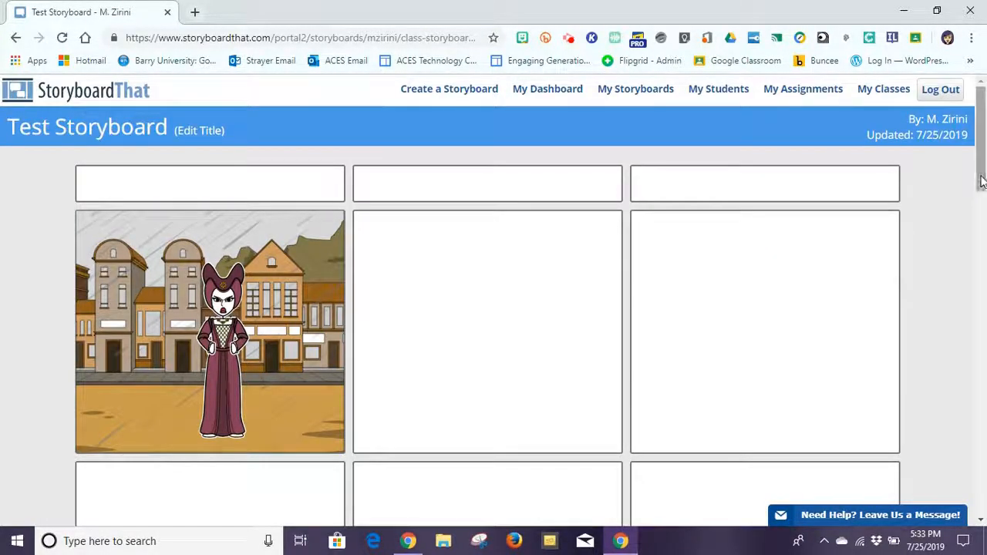
left_click_drag(982, 179, 982, 248)
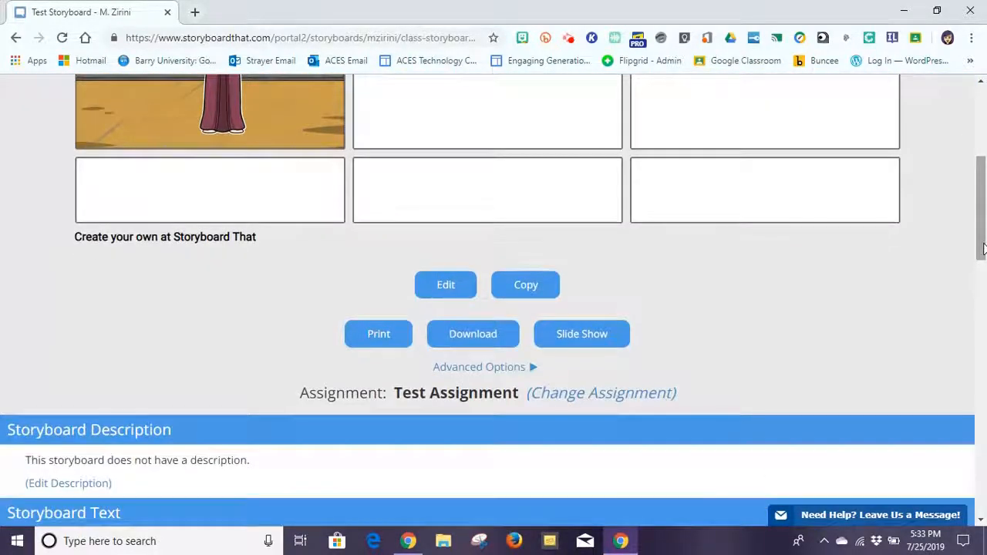
Expand Advanced Options below Test Storyboard and open its Save History page.
left_click(479, 367)
left_click(479, 367)
left_click(480, 367)
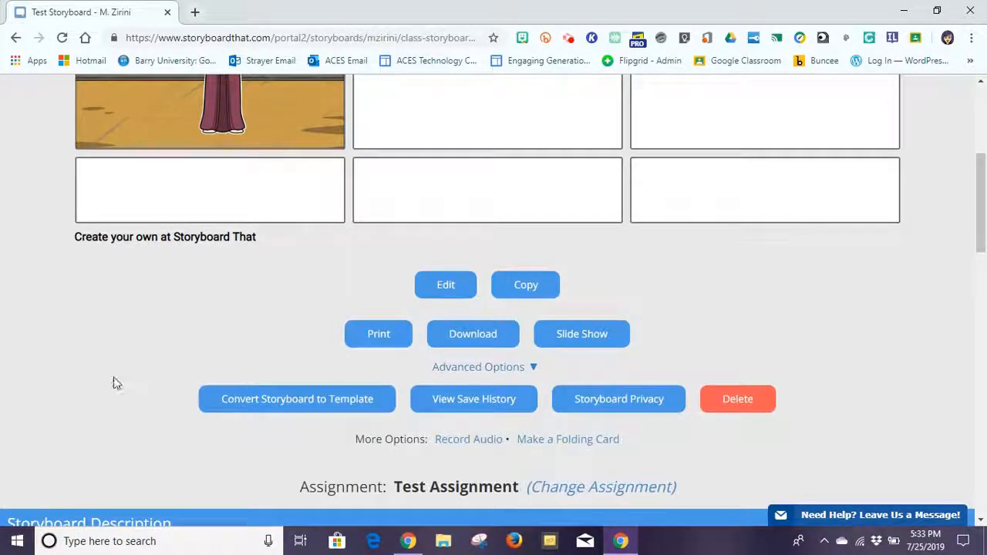
left_click(293, 406)
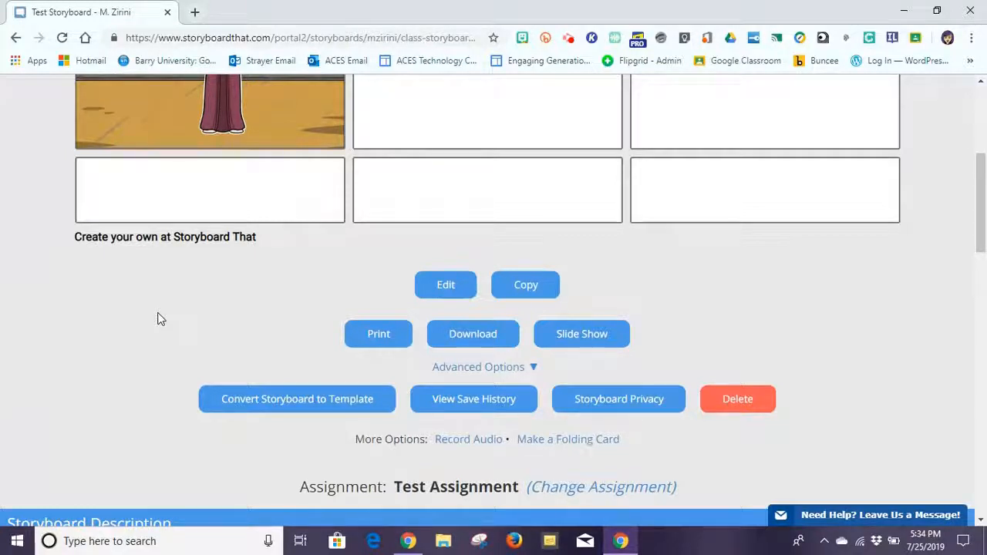
left_click(468, 407)
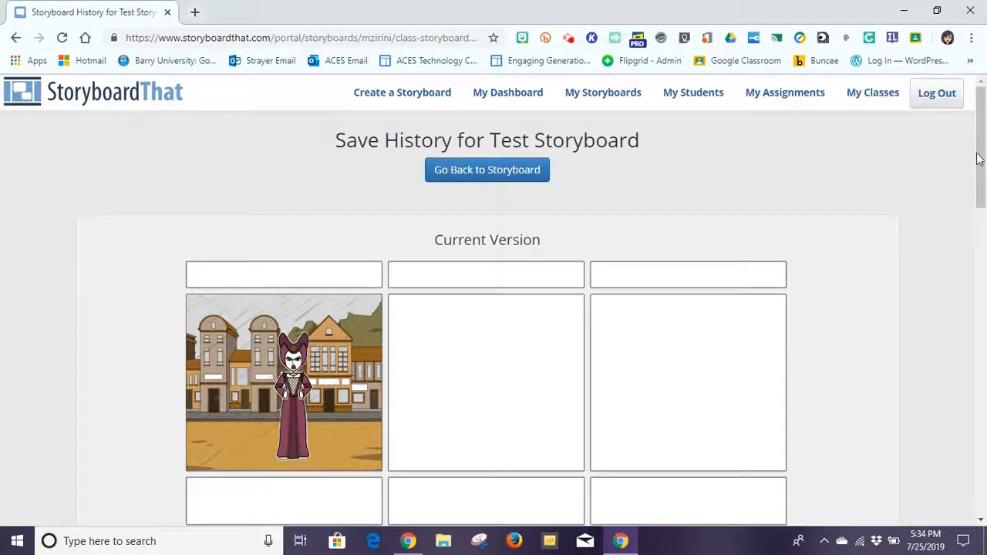
left_click_drag(982, 148, 983, 184)
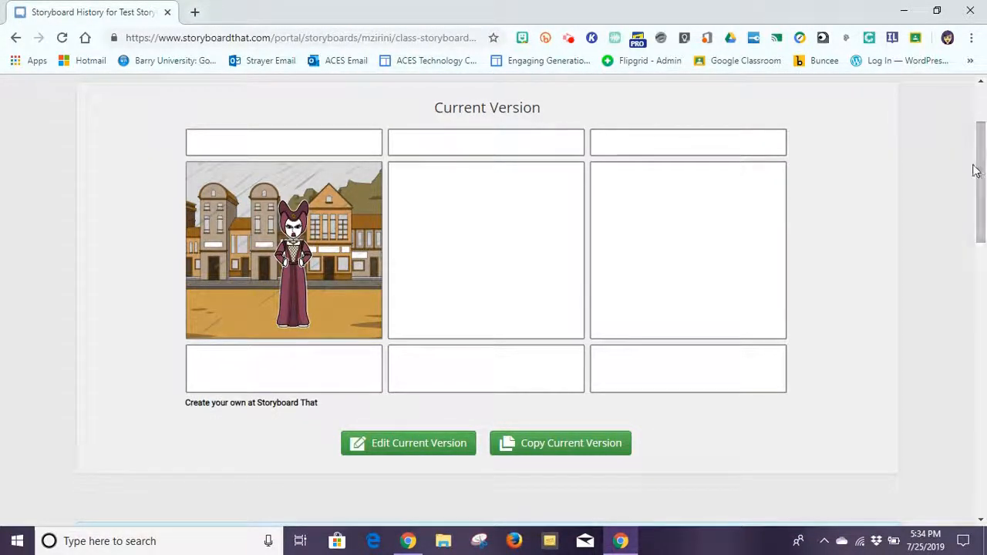
mouse_move(982, 177)
left_mouse_down()
mouse_move(982, 231)
mouse_move(976, 181)
left_mouse_up()
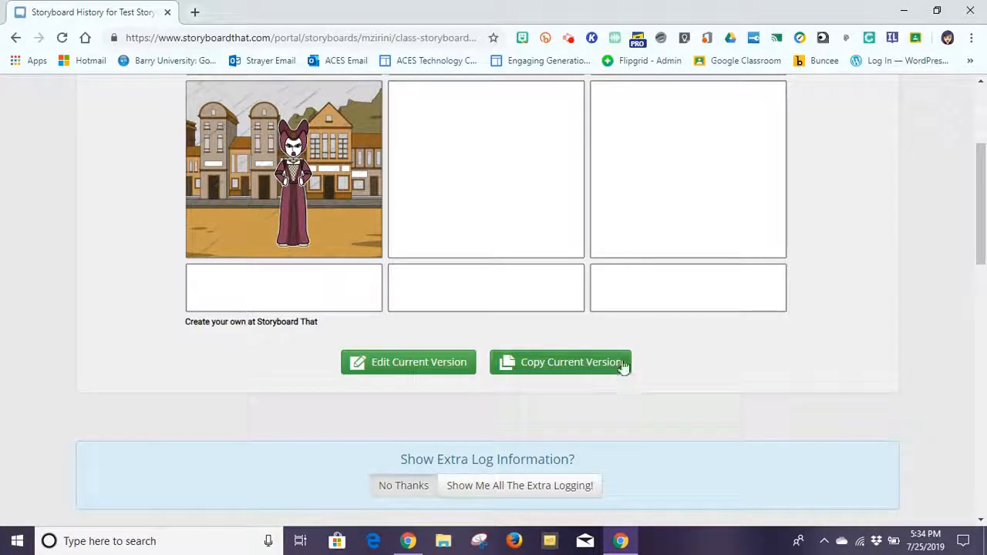
scroll(983, 222, "up", 3)
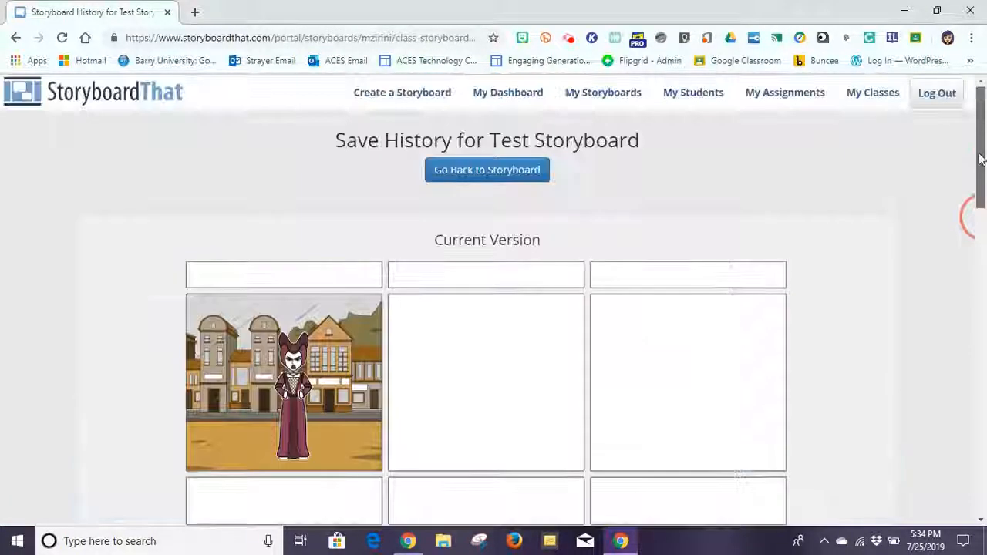
left_click(501, 170)
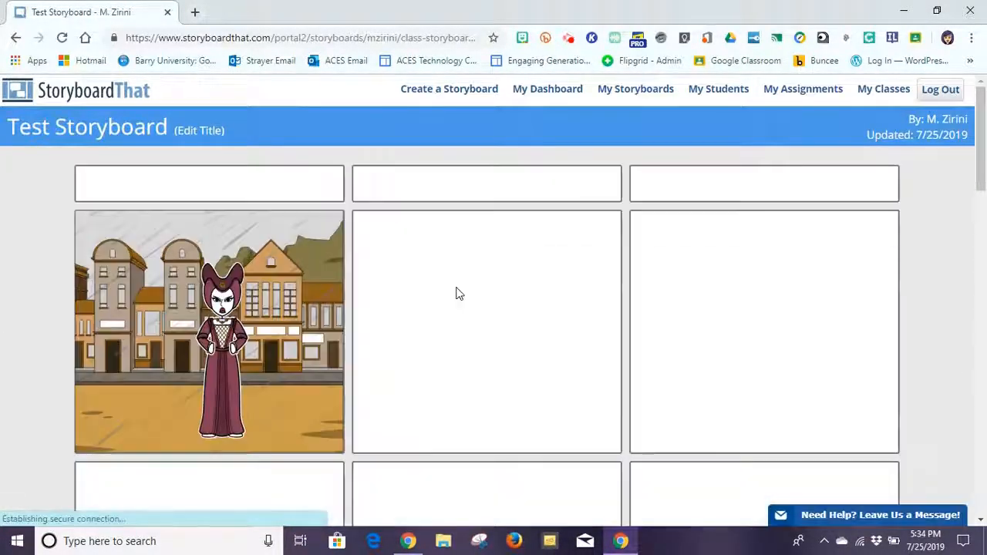
Review the Storyboard Privacy levels under Advanced Options, then reopen Test Storyboard for editing.
scroll(981, 160, "down", 10)
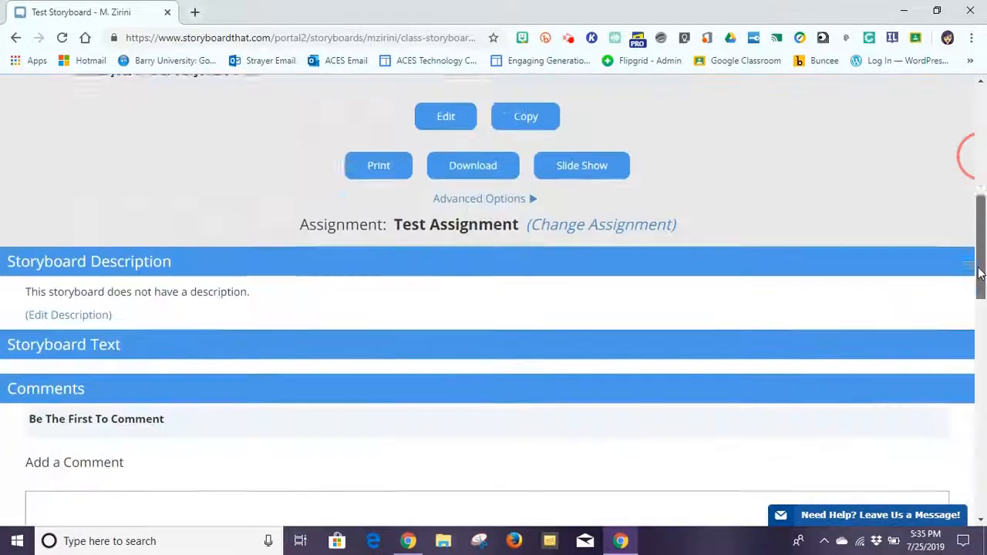
left_click(452, 185)
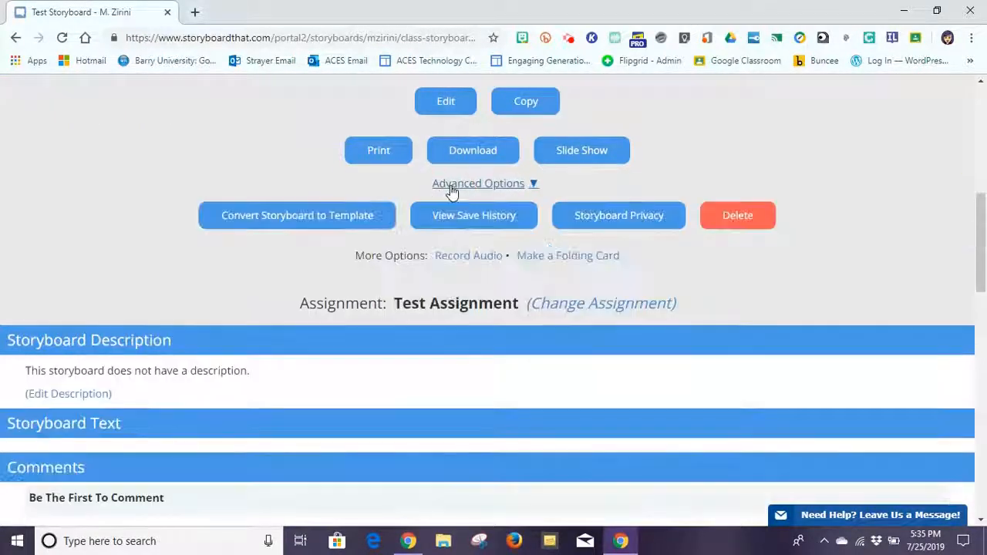
left_click(612, 218)
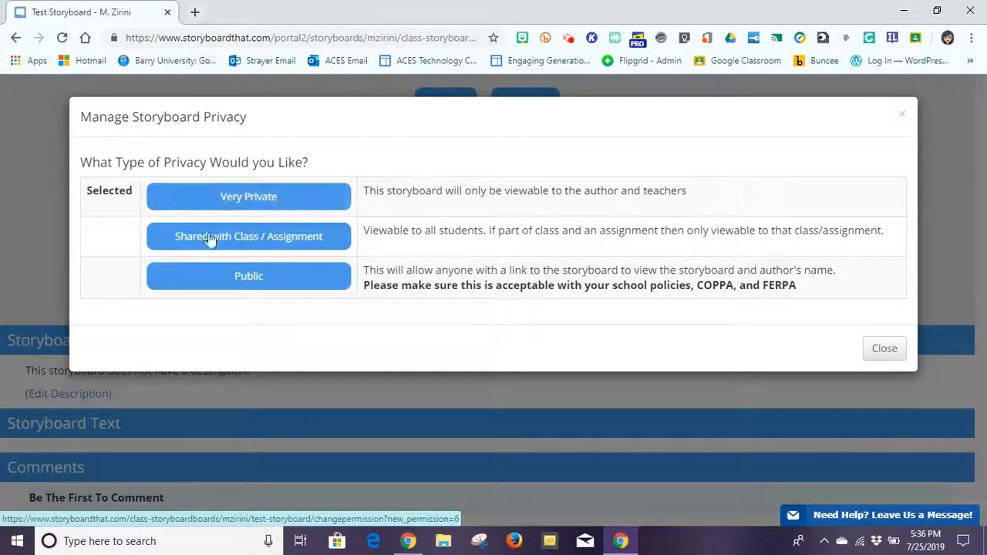
left_click(869, 353)
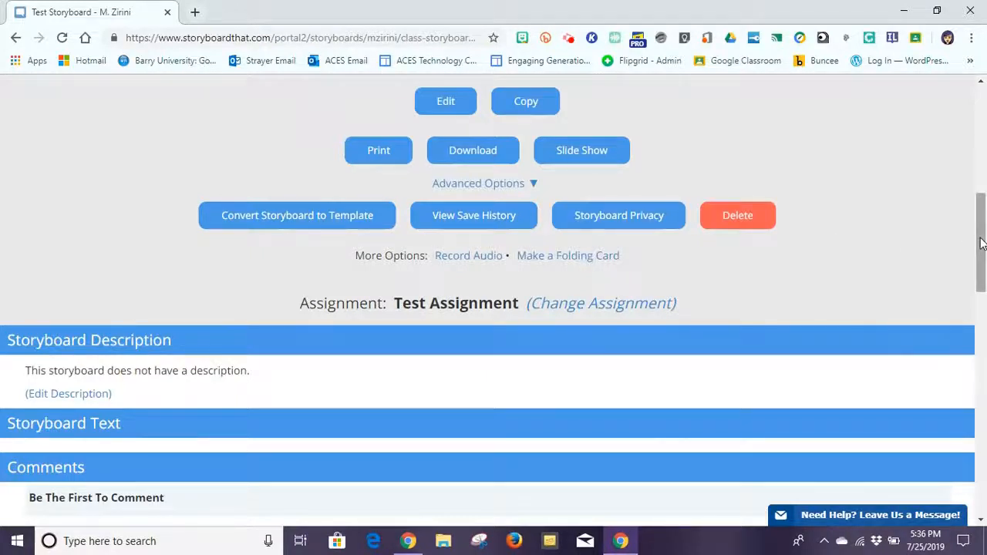
left_click_drag(980, 243, 981, 212)
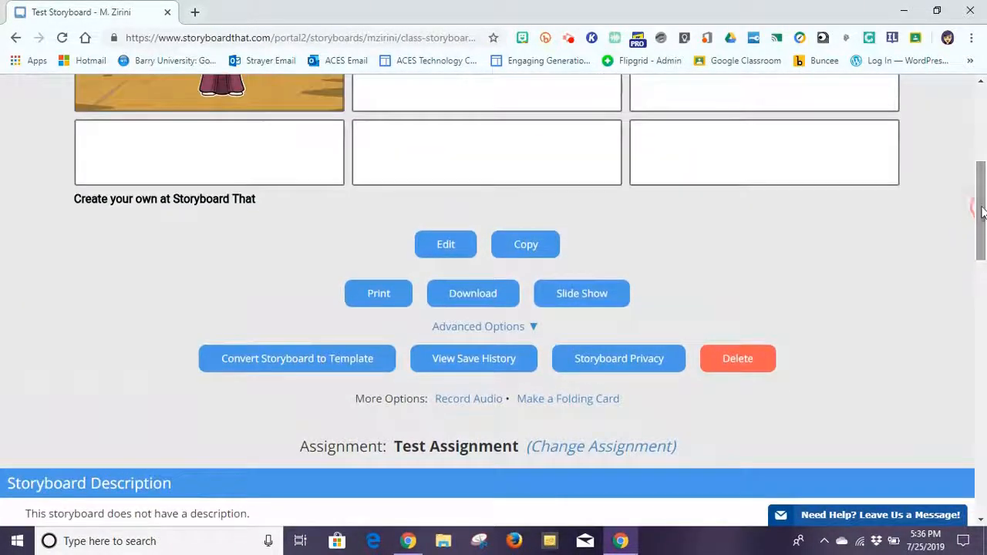
left_click(445, 242)
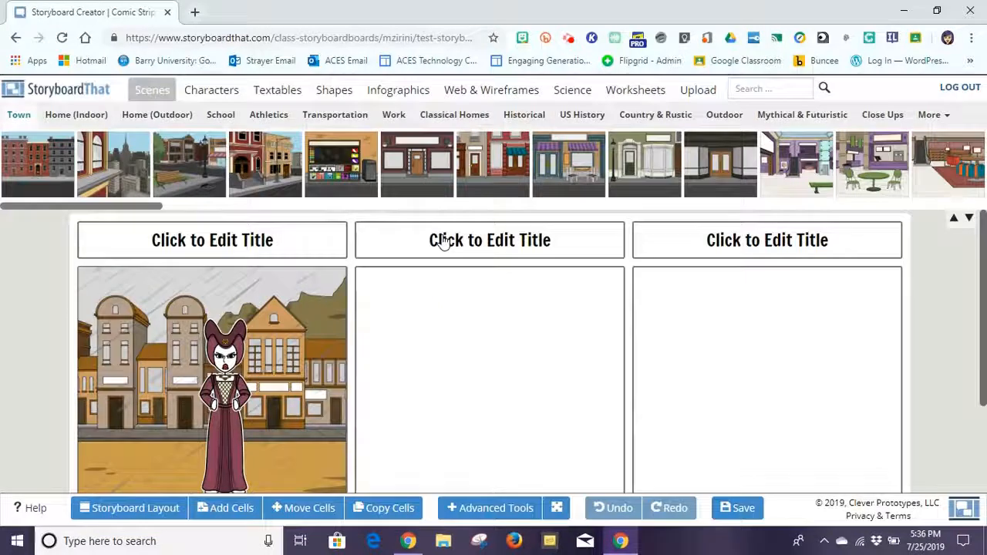
Drag the castle balcony scene from the Historical scenes into cell 2.
left_click(336, 115)
left_click_drag(530, 135, 590, 121)
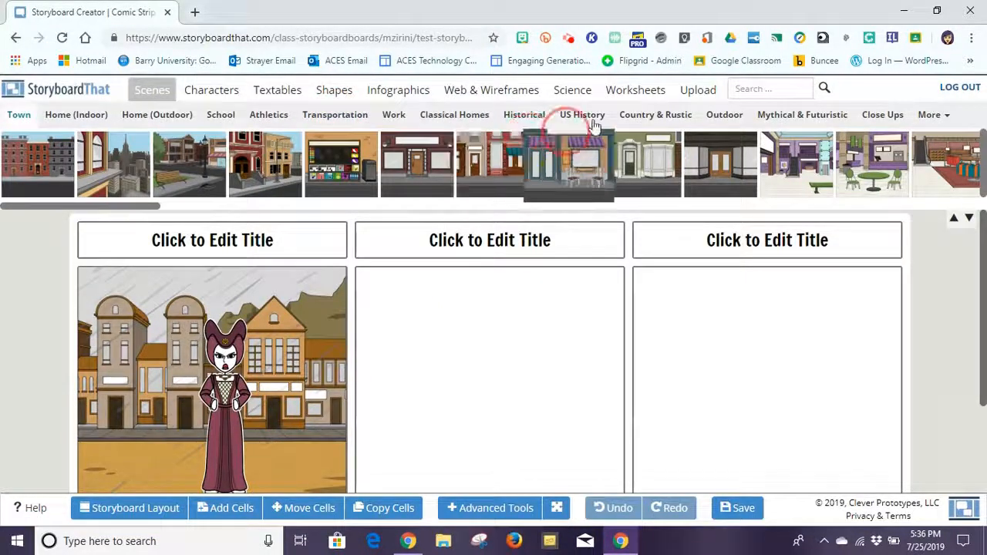
left_click(529, 115)
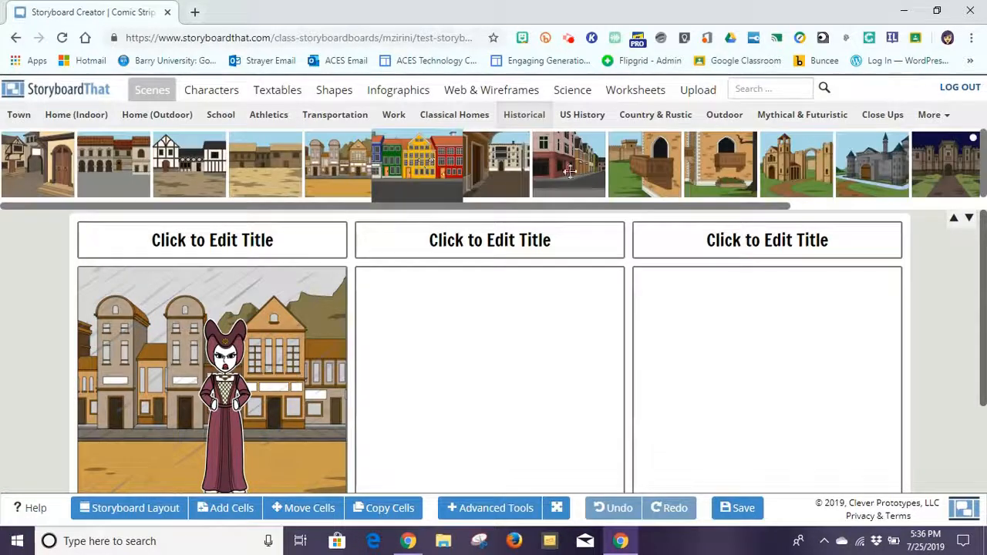
left_click_drag(498, 357, 495, 363)
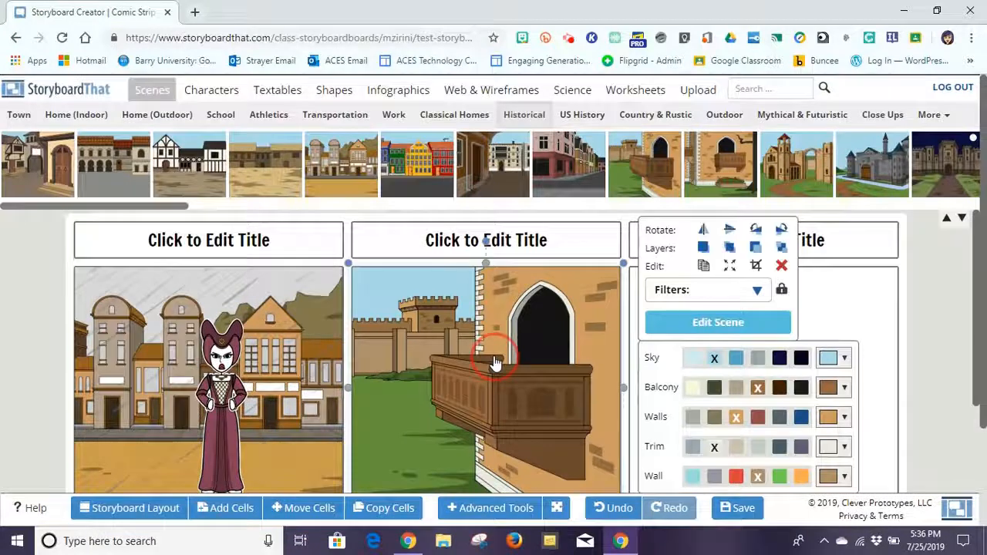
Save & Exit the storyboard and go to the teacher dashboard.
left_click(743, 508)
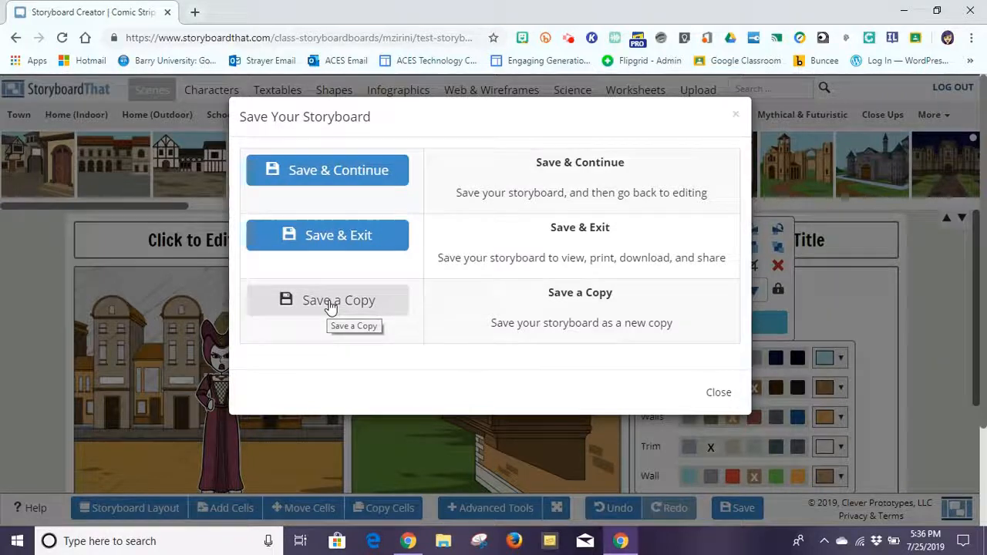
left_click(324, 242)
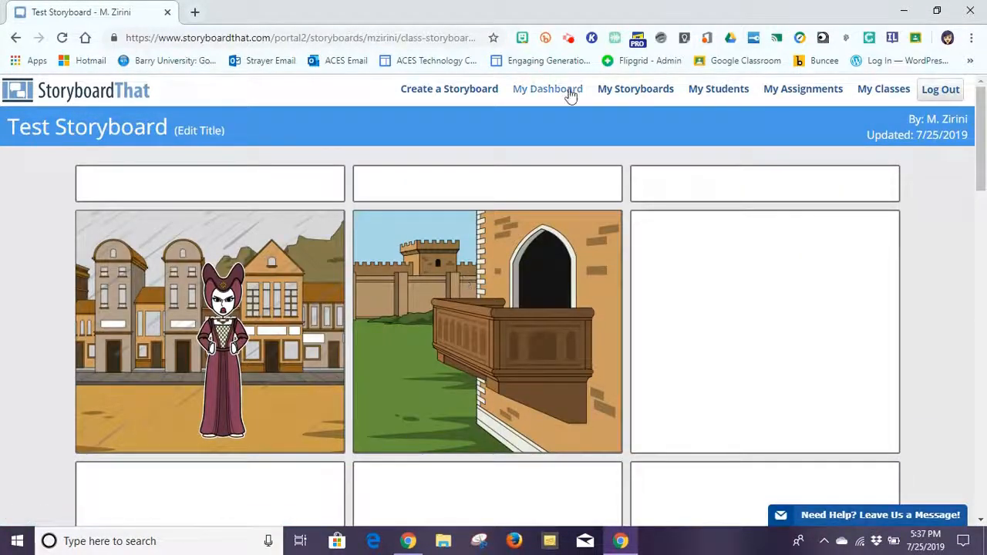
left_click(542, 91)
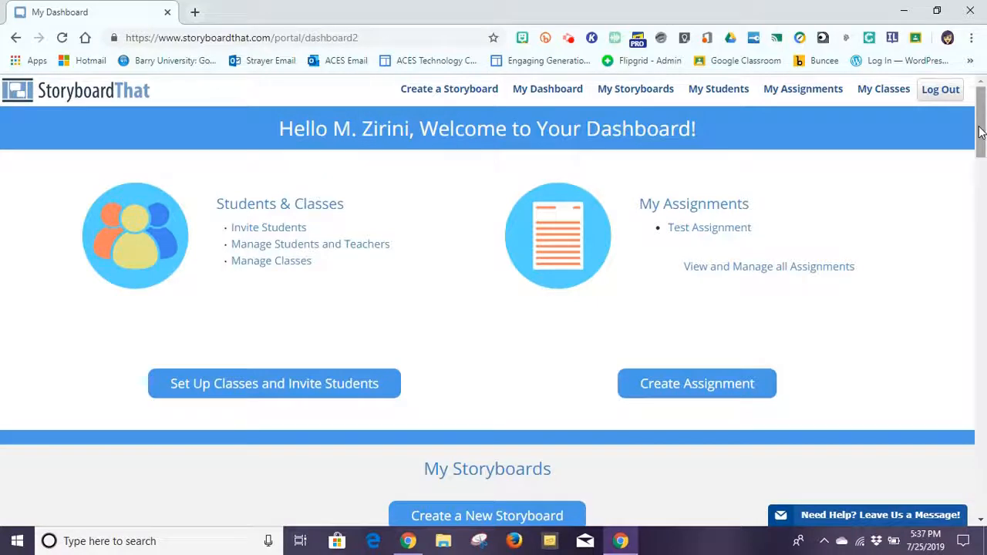
Open View and Manage all Assignments from the teacher dashboard to see Test Assignment.
left_click_drag(980, 132, 980, 174)
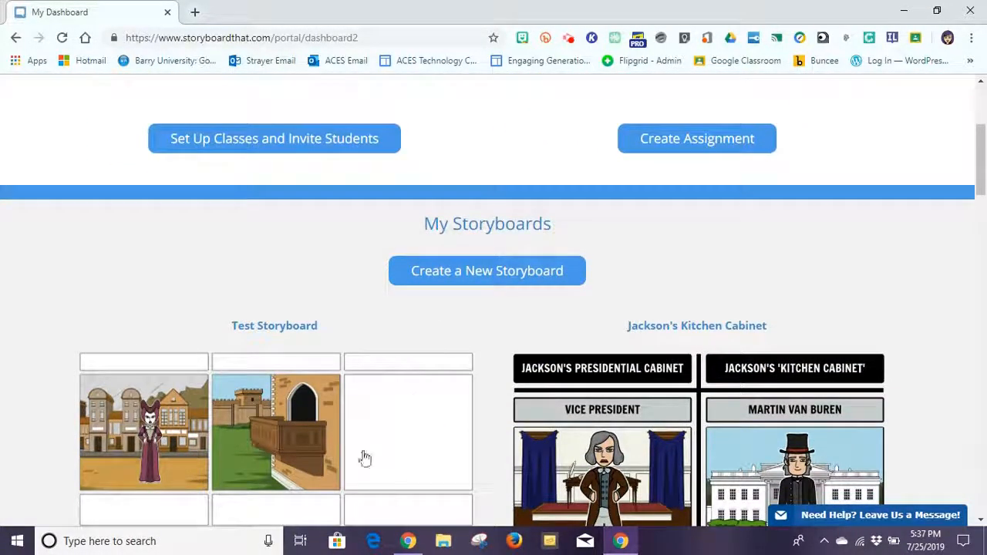
scroll(980, 147, "up", 3)
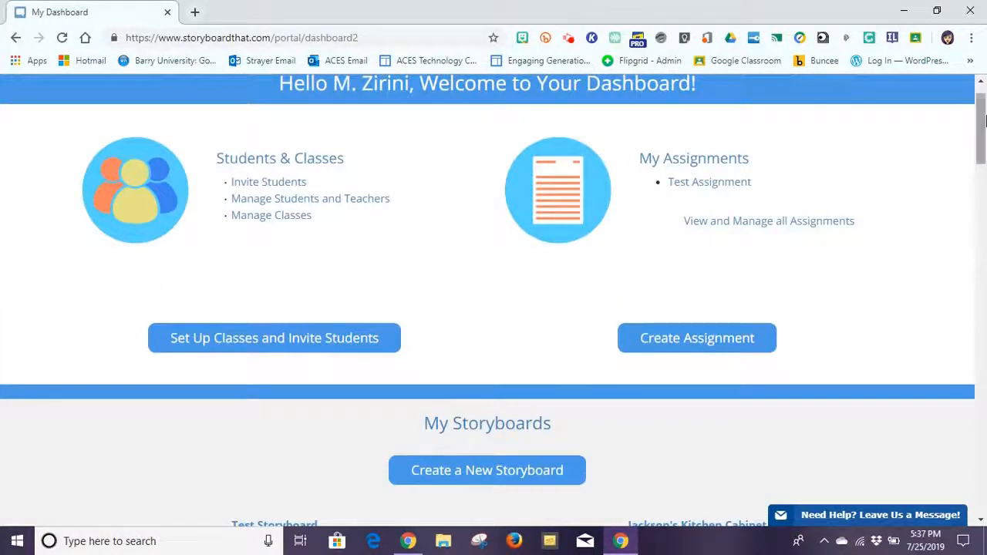
scroll(983, 125, "up", 1)
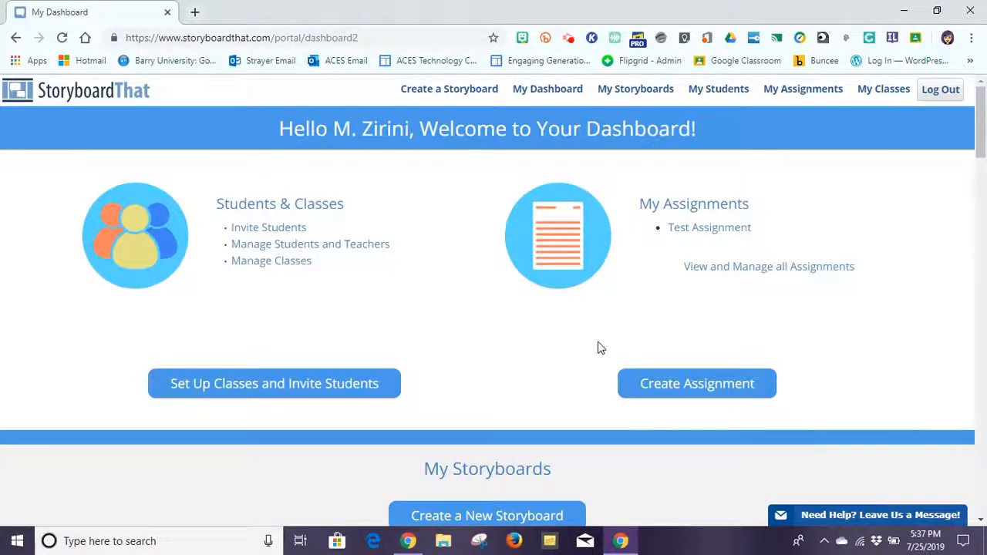
left_click(758, 272)
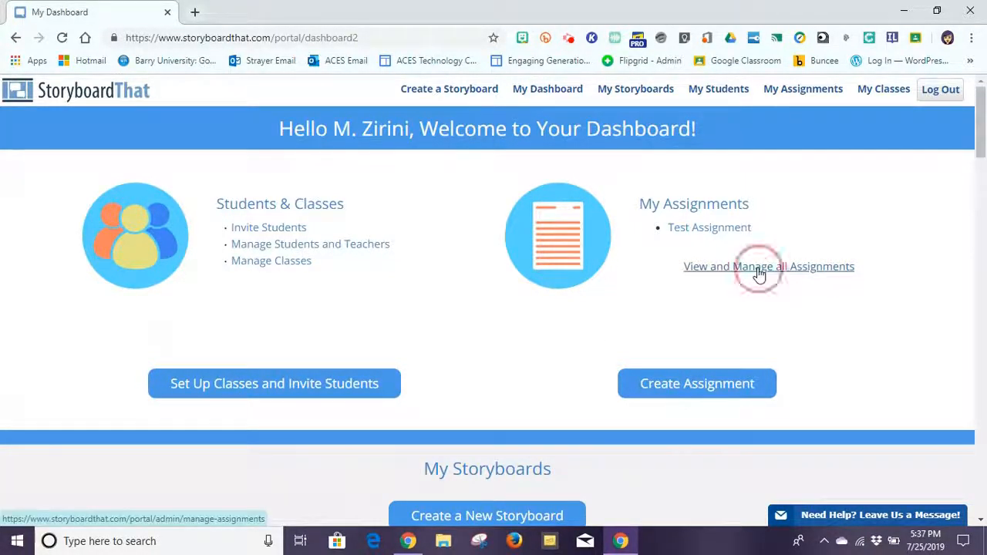